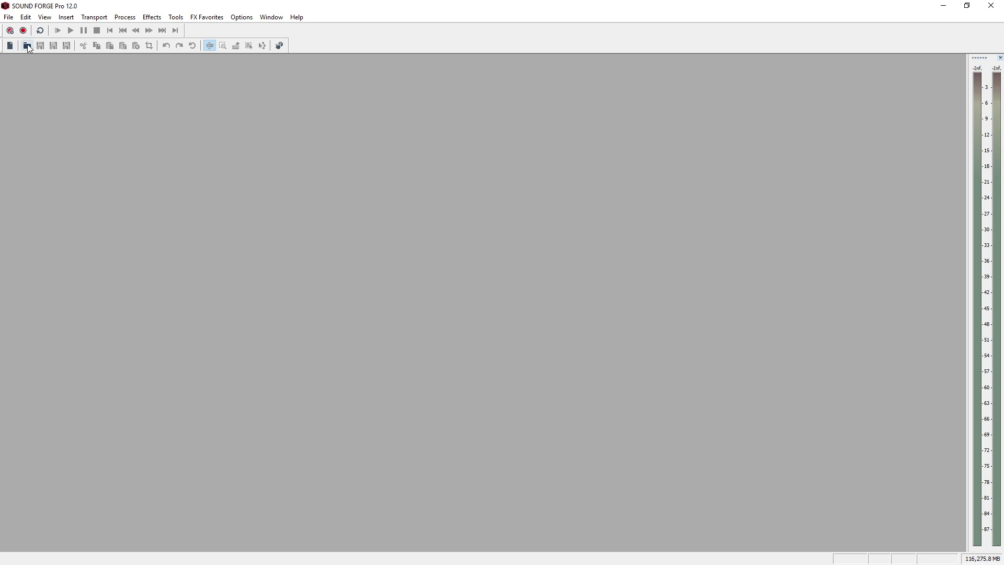
Step: Open Recording1.mp3 from Documents, then move its Introduction beats window top-left and widen it
left_click(27, 45)
left_click(135, 159)
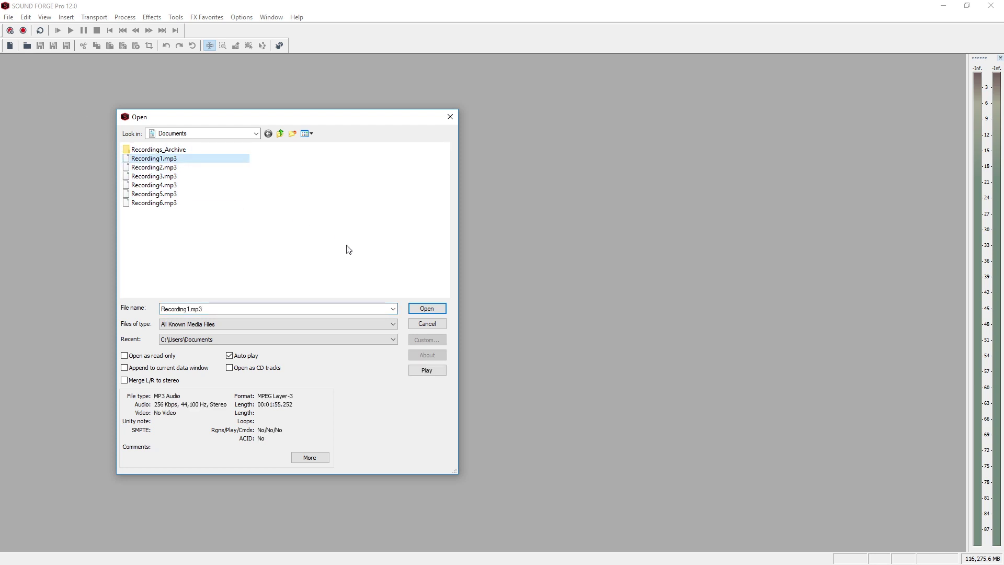
left_click(424, 309)
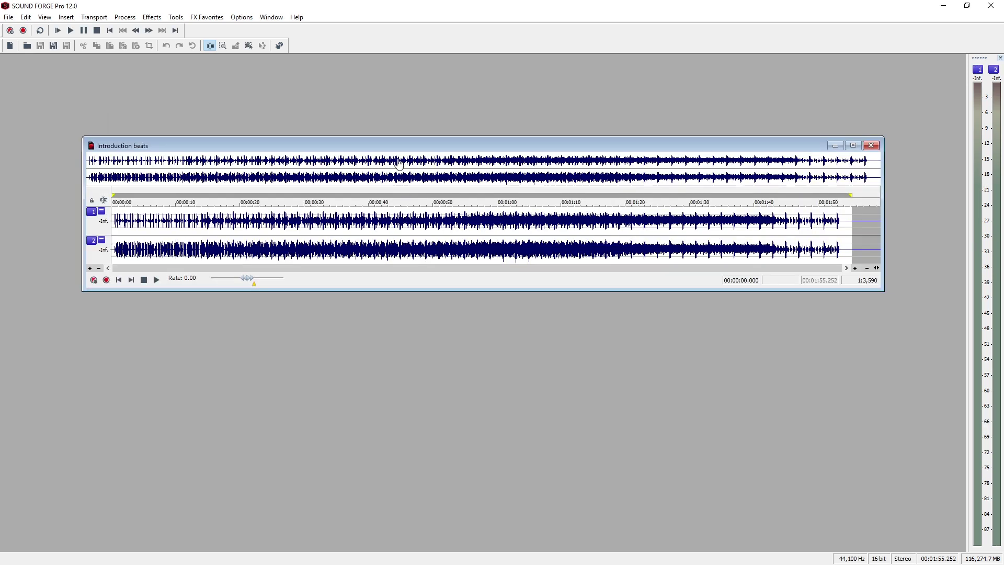
left_click_drag(395, 144, 313, 61)
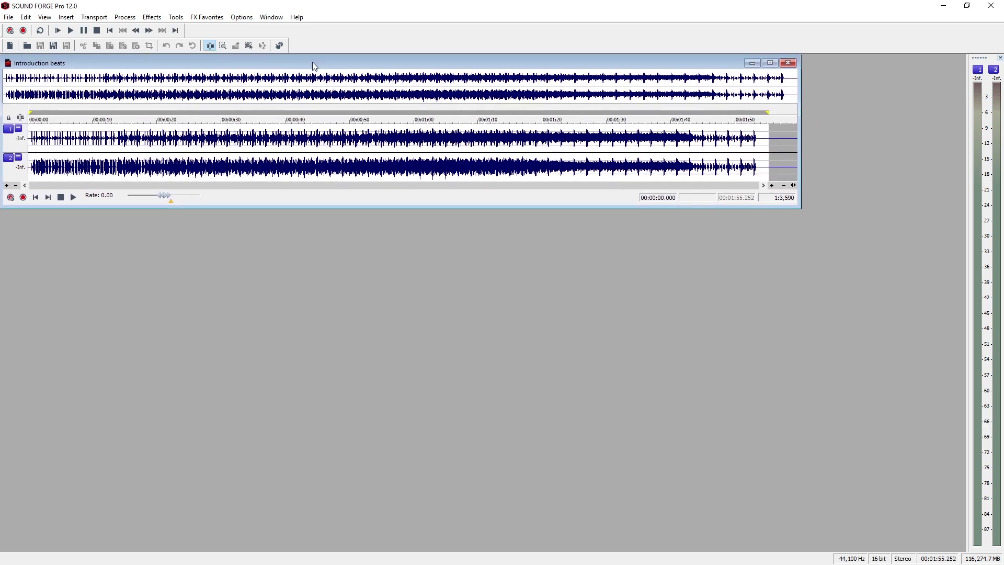
left_click_drag(802, 208, 965, 373)
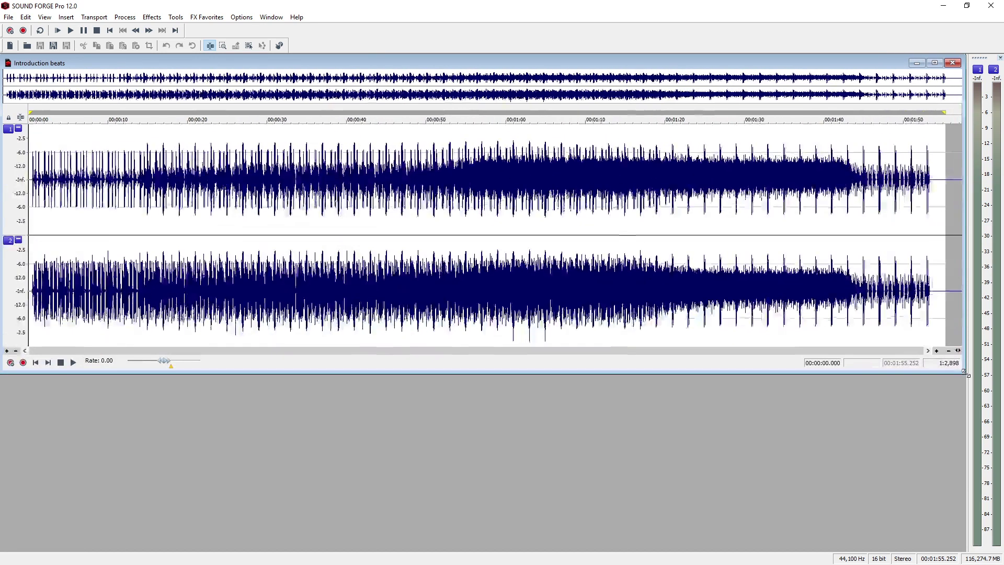
Step: Play Introduction beats from the start, stop, then play again from about 14 seconds
left_click(71, 31)
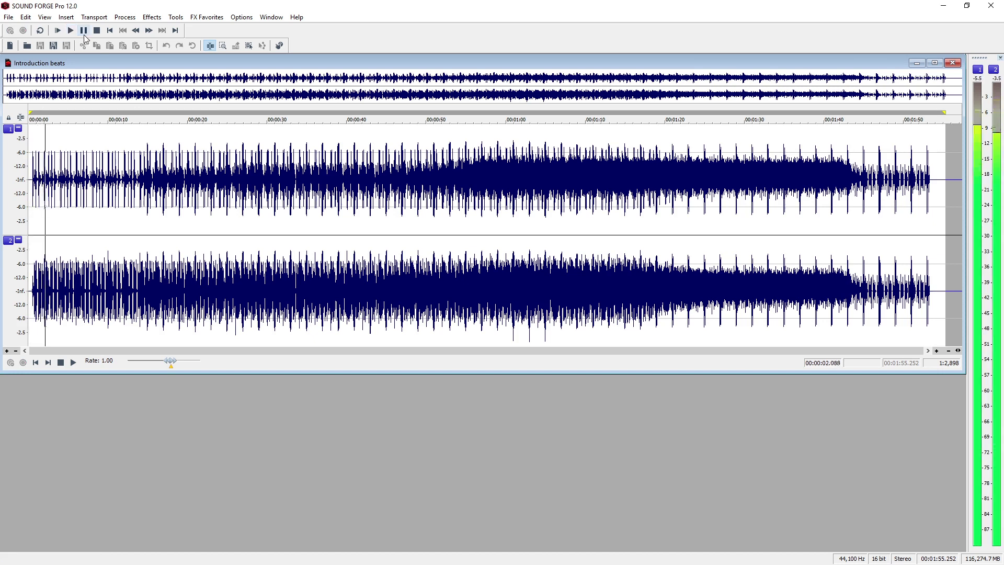
left_click(96, 31)
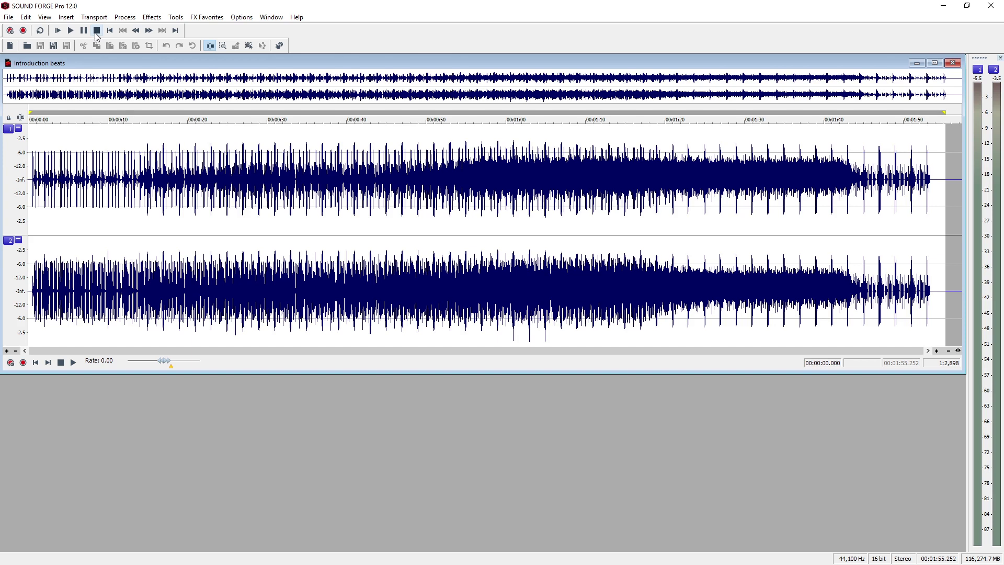
left_click(140, 154)
left_click(73, 33)
Step: Preview and apply DeHisser to the whole file with Absorption 90 and Reduction 27 dB
left_click(150, 17)
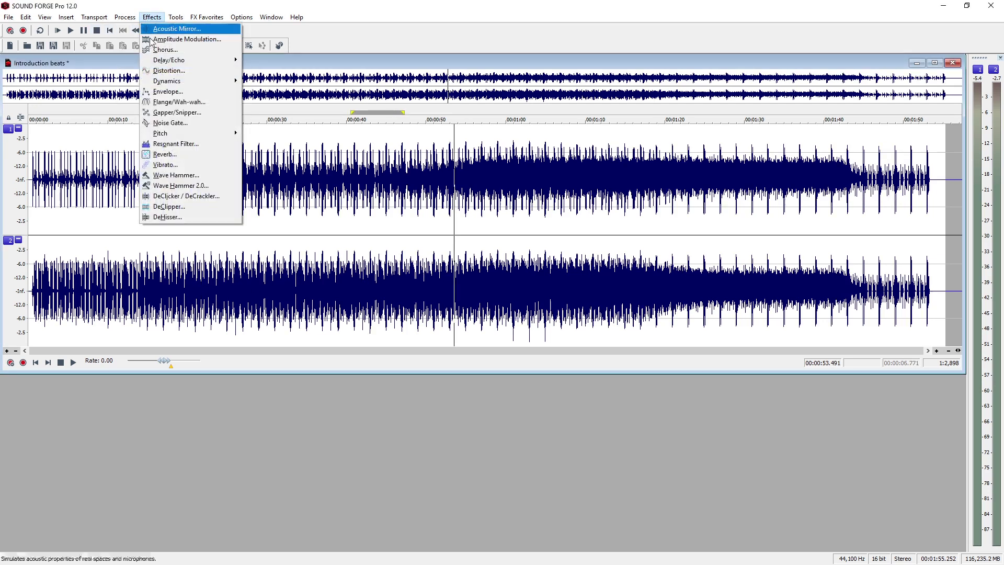
left_click(189, 217)
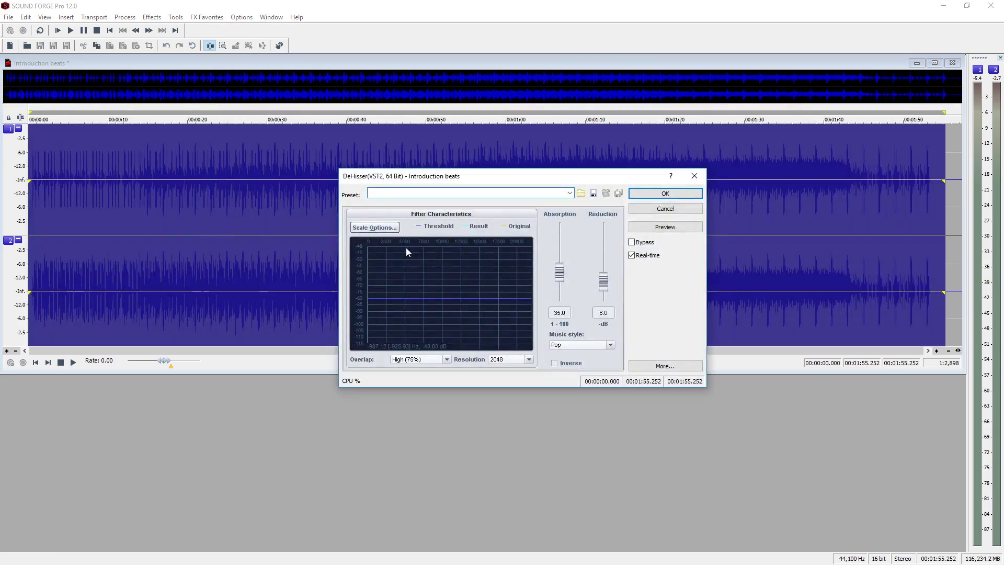
left_click(662, 228)
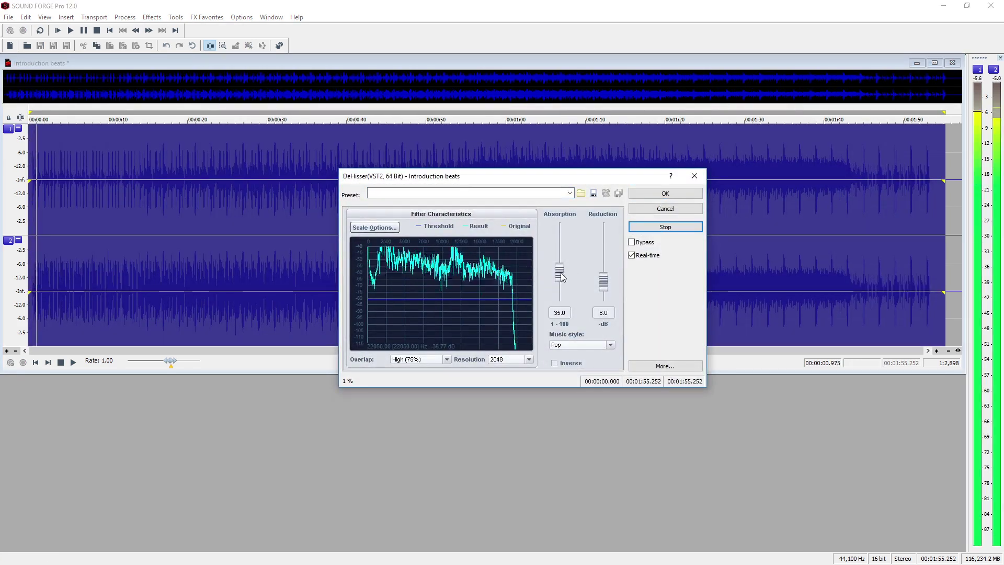
left_click_drag(560, 272, 559, 238)
left_click_drag(603, 281, 603, 238)
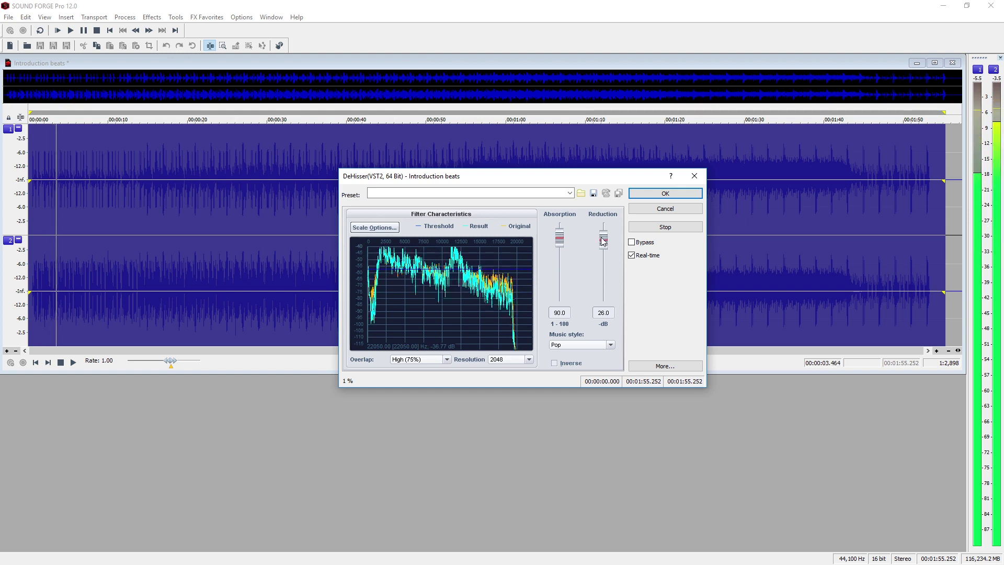
left_click(653, 229)
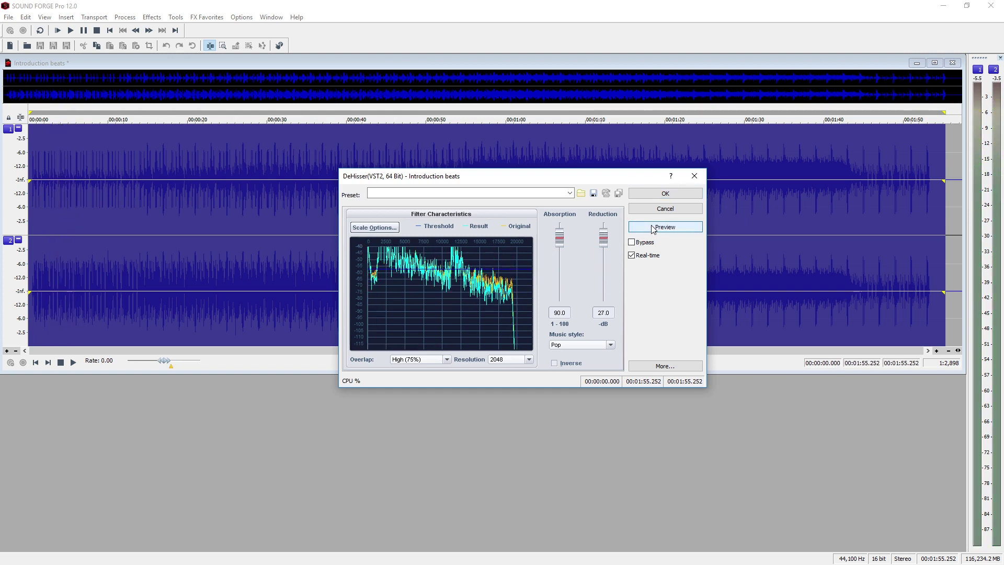
left_click(660, 194)
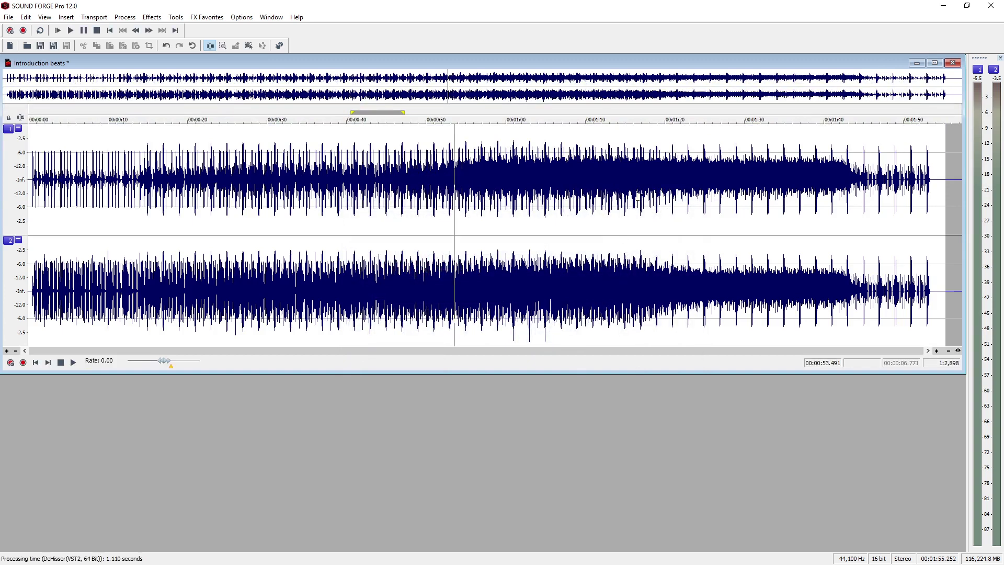
Step: Zoom into roughly 33–60 seconds and select the audio from 39.6 to 46.4 seconds
left_click(222, 46)
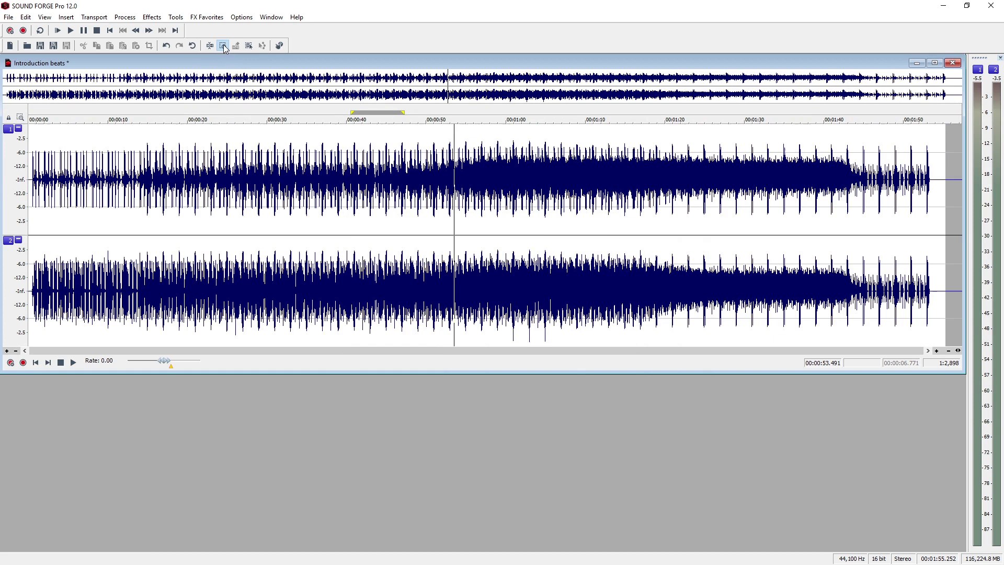
left_click_drag(294, 157, 495, 198)
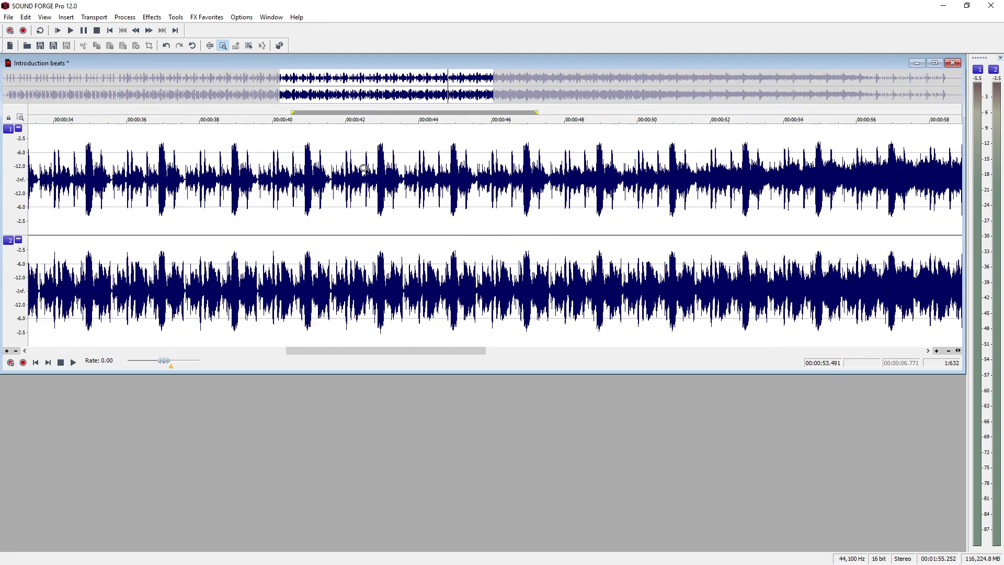
left_click(208, 48)
left_click_drag(181, 172, 538, 286)
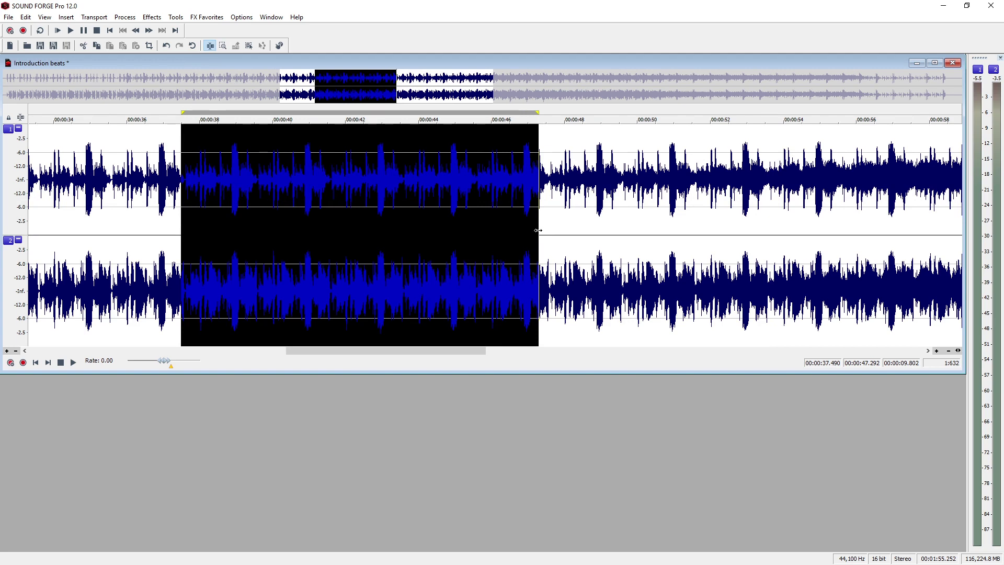
left_click_drag(538, 231, 505, 238)
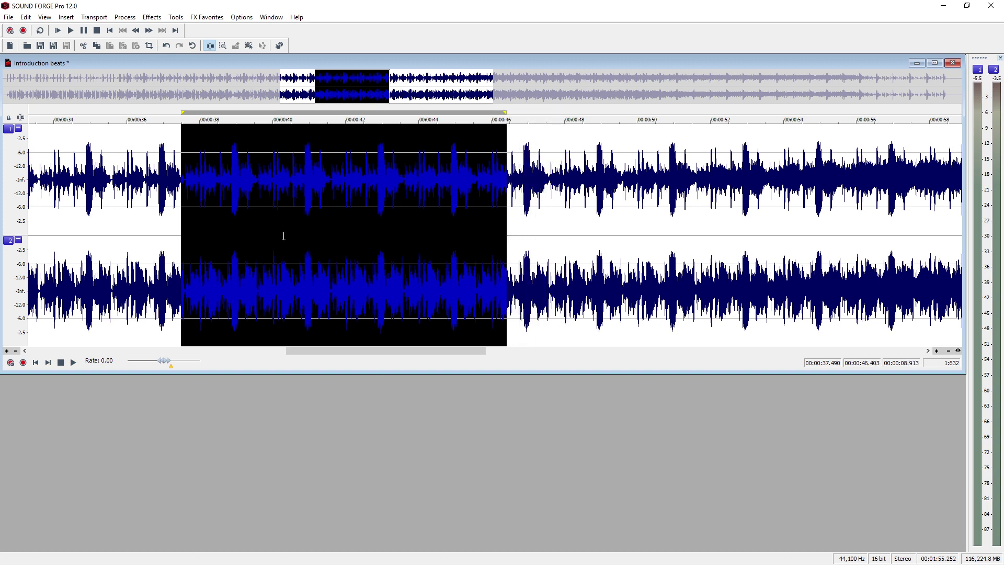
left_click_drag(182, 224, 260, 236)
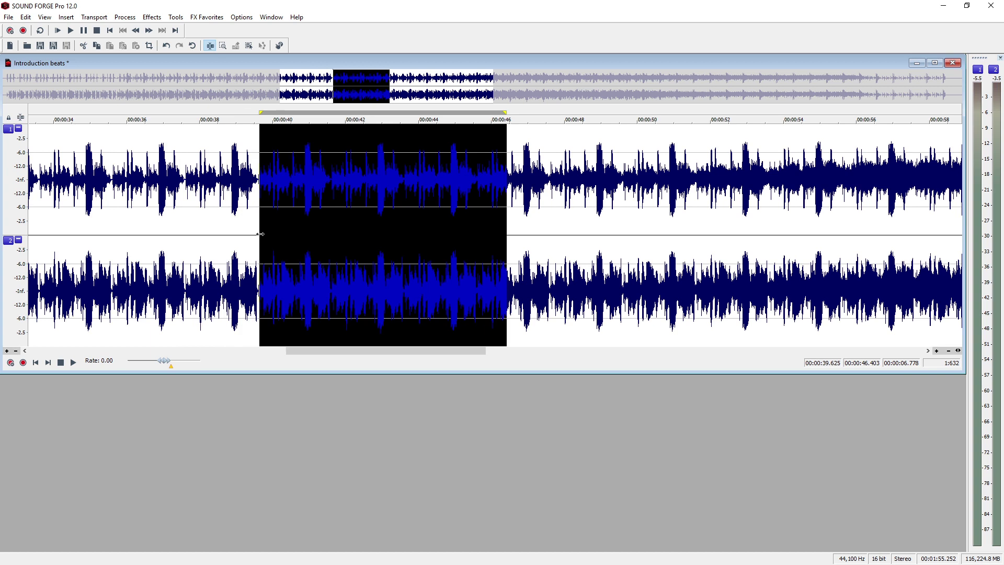
Step: Preview and apply VEGAS Parametric EQ at -5 dB to the 39.6–46.4 s selection
left_click(128, 21)
mouse_move(148, 71)
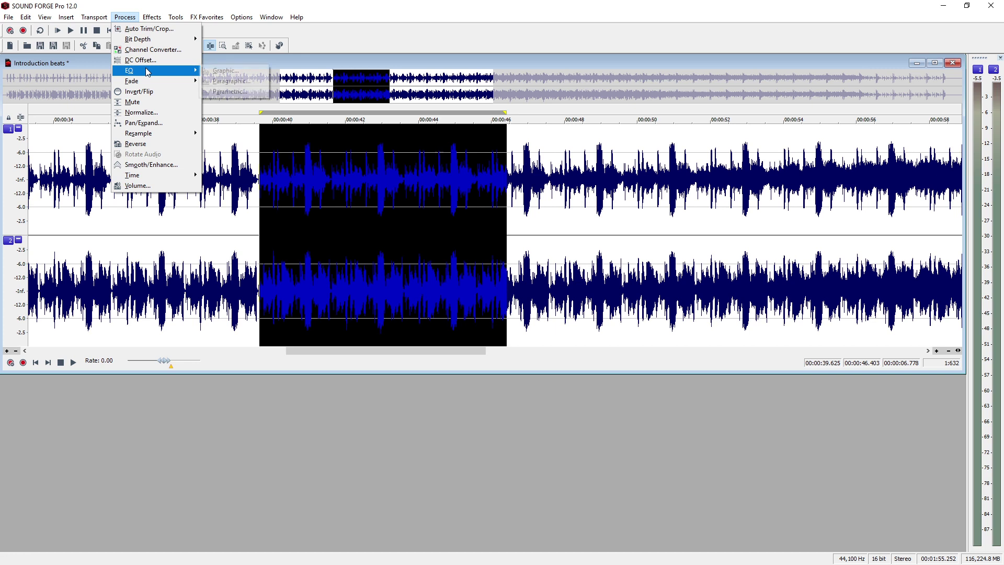
left_click(219, 92)
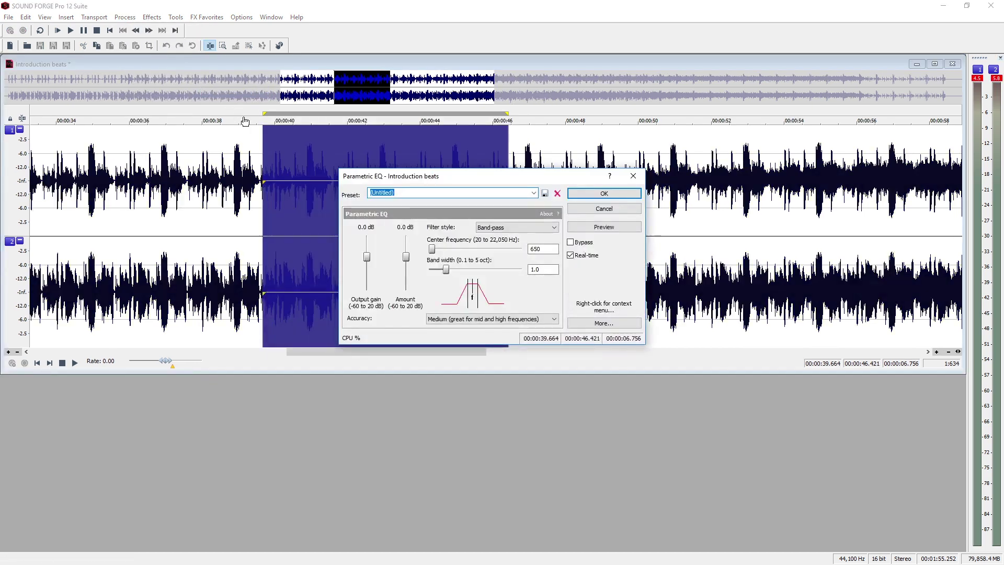
left_click(575, 226)
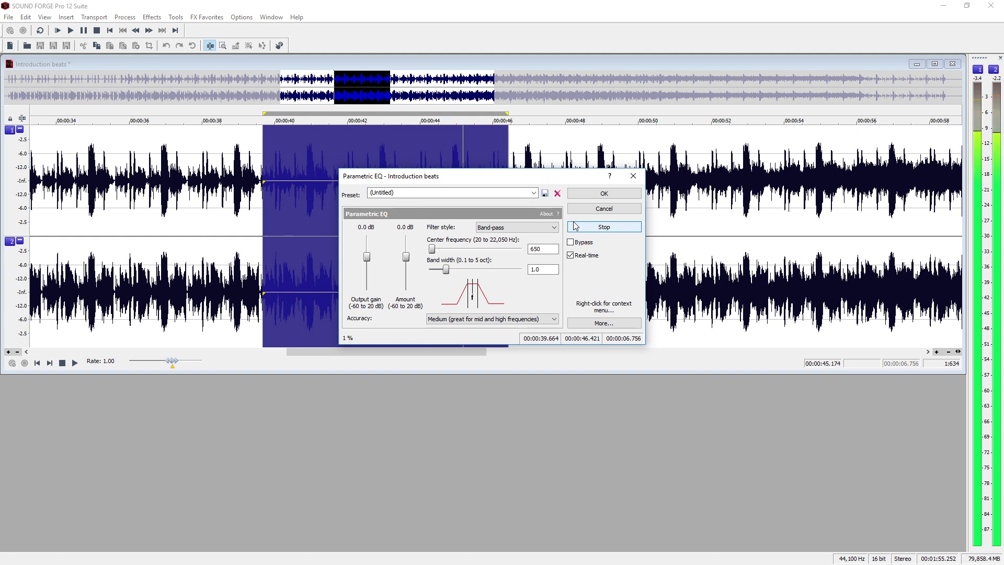
left_click(576, 226)
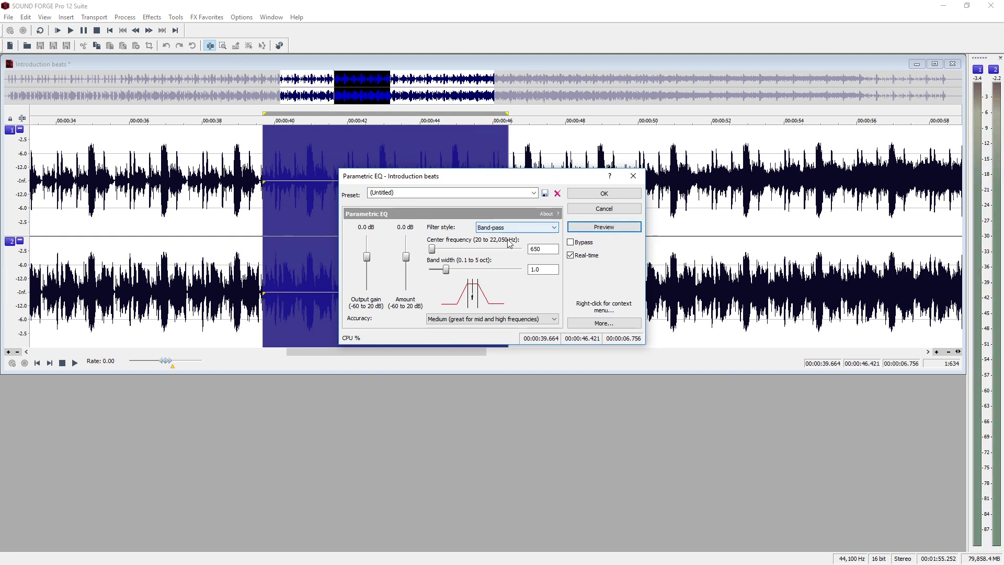
left_click_drag(408, 260, 459, 274)
left_click(610, 227)
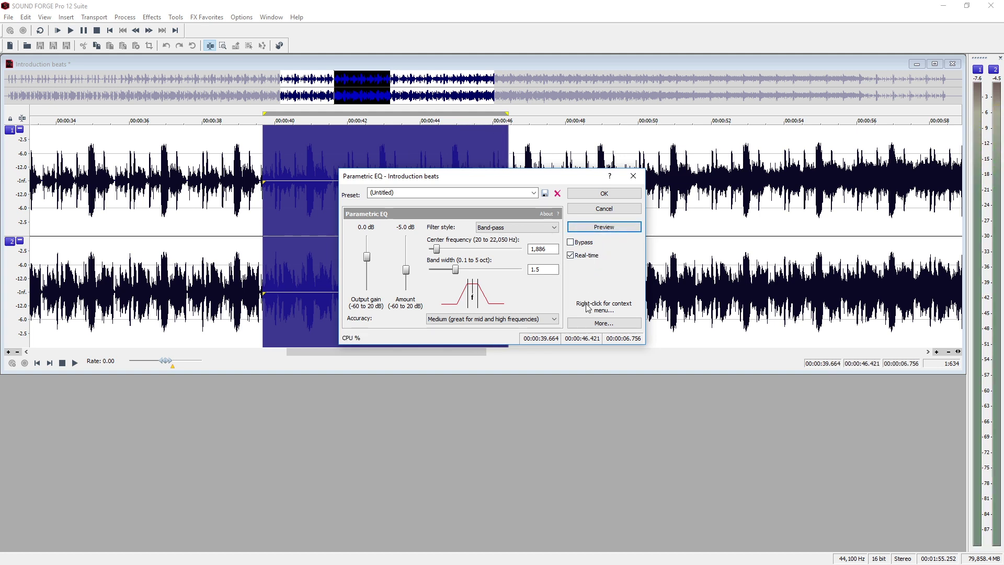
left_click(586, 324)
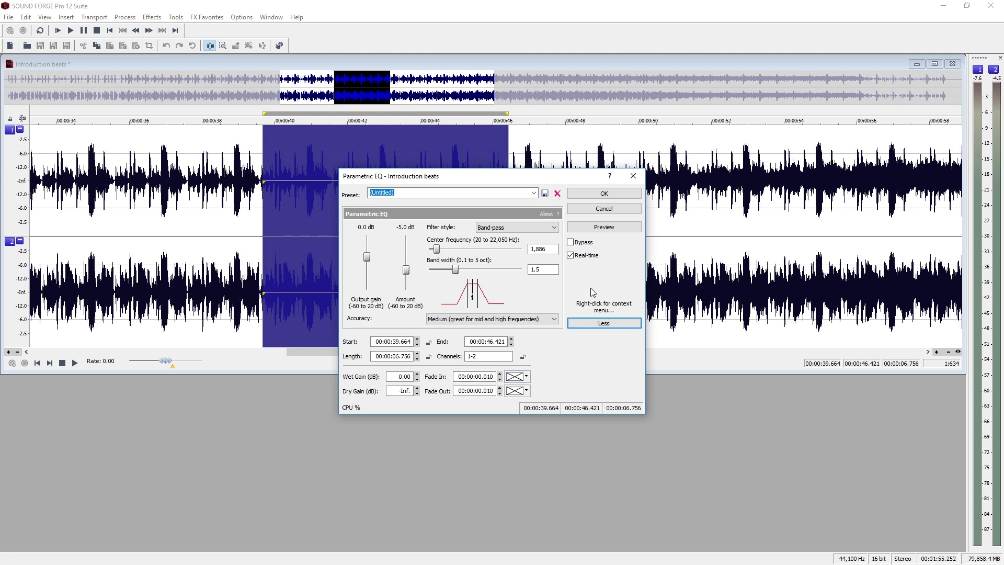
left_click(604, 194)
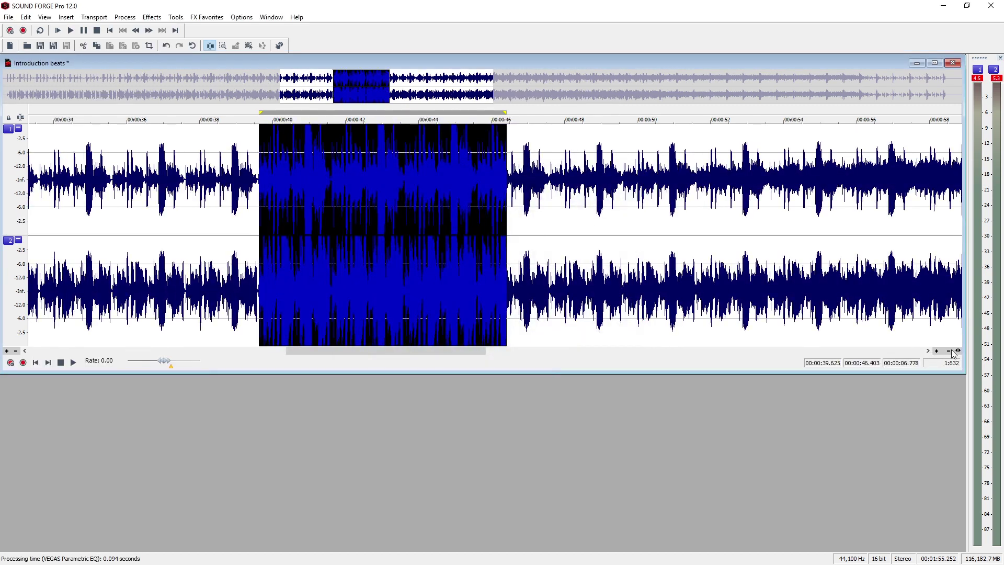
Step: Zoom out fully to show the entire Introduction beats recording
left_click(950, 351)
left_click(949, 351)
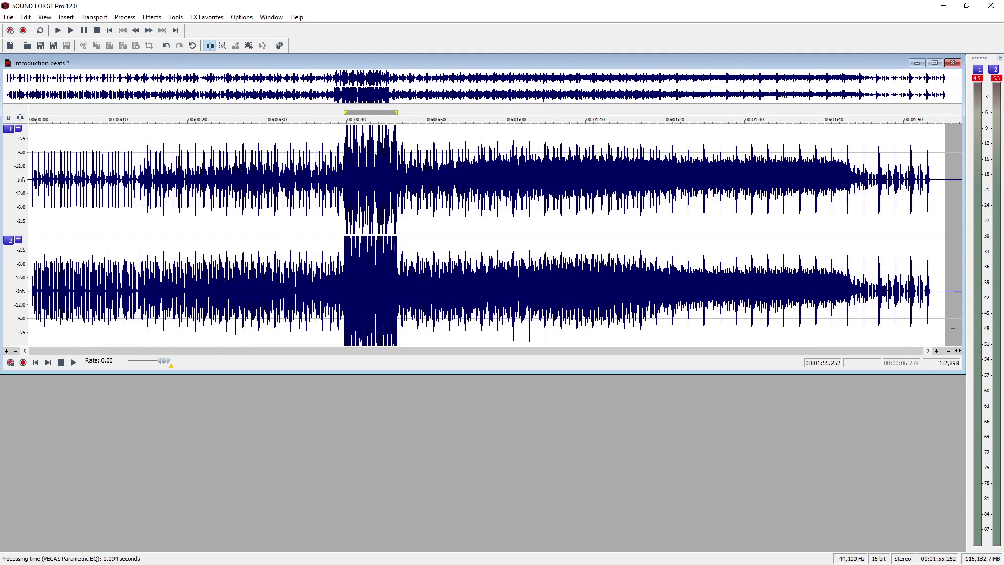
key("ctrl+o")
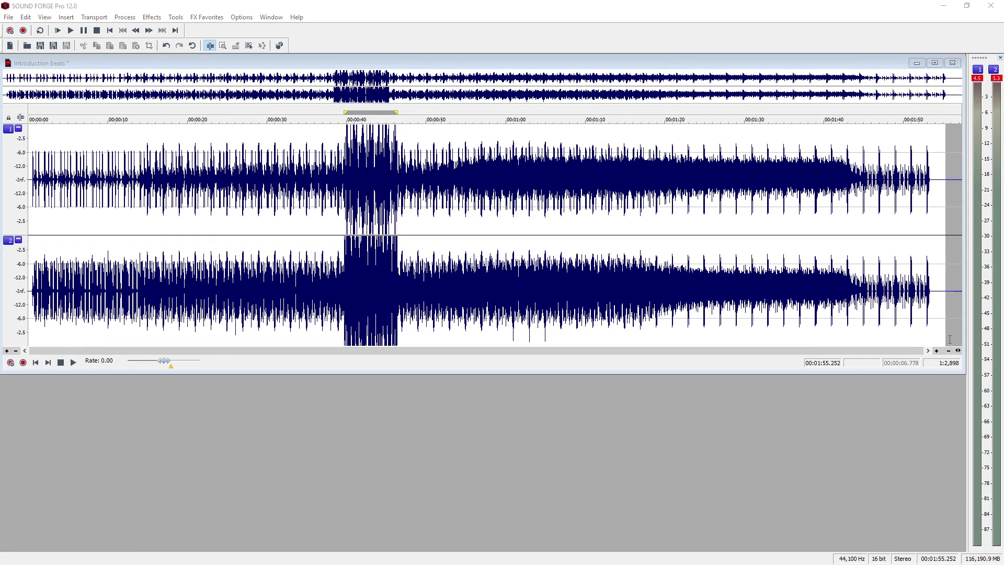
Step: Dock the Explorer file browser at the top and give the waveform window more height
left_click(46, 17)
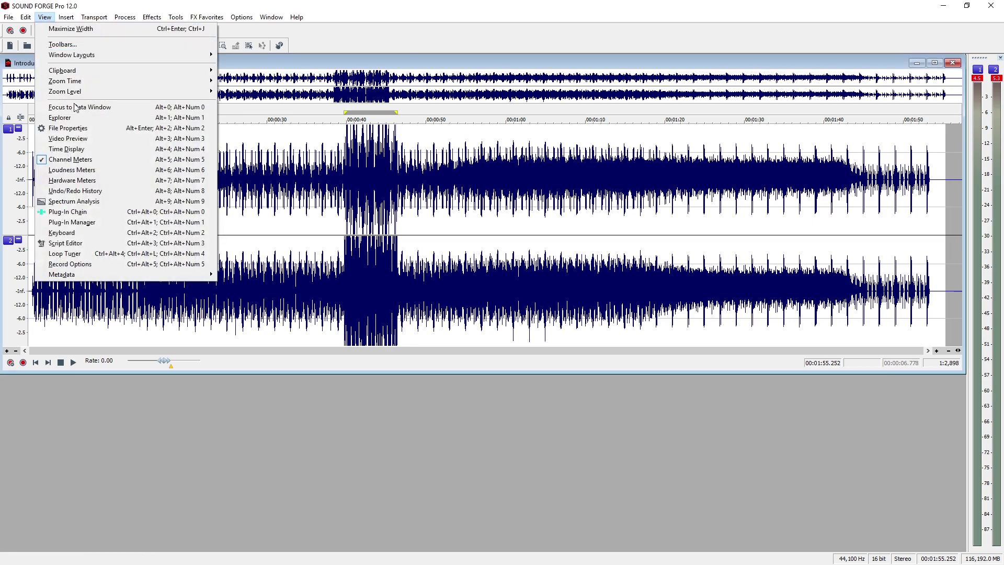
left_click(77, 122)
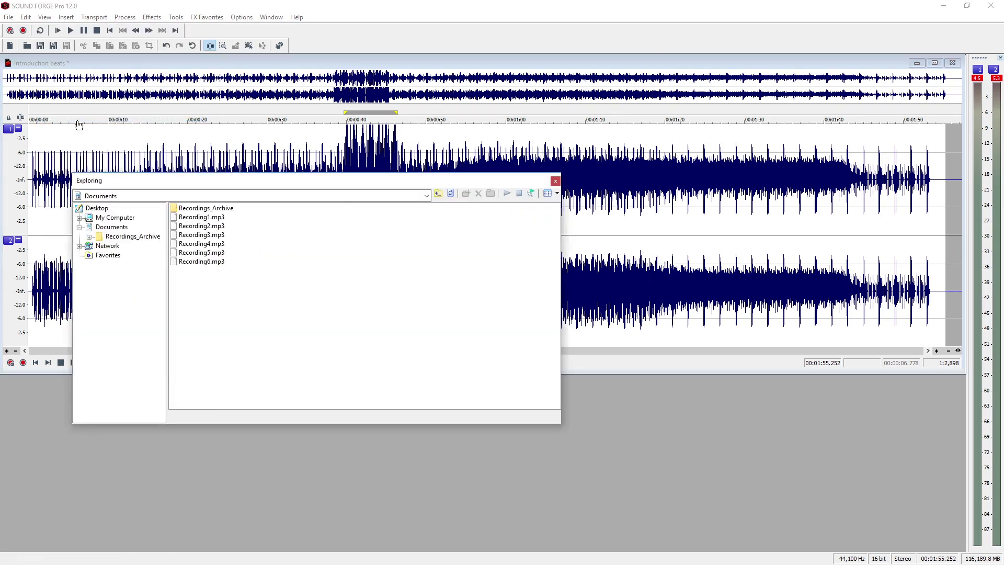
left_click_drag(242, 181, 294, 64)
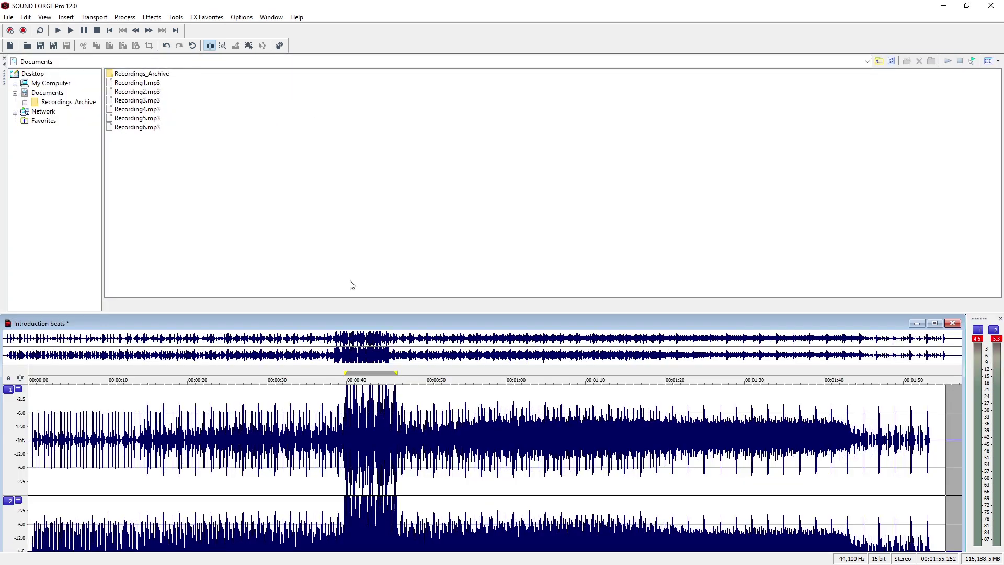
left_click_drag(351, 313, 352, 231)
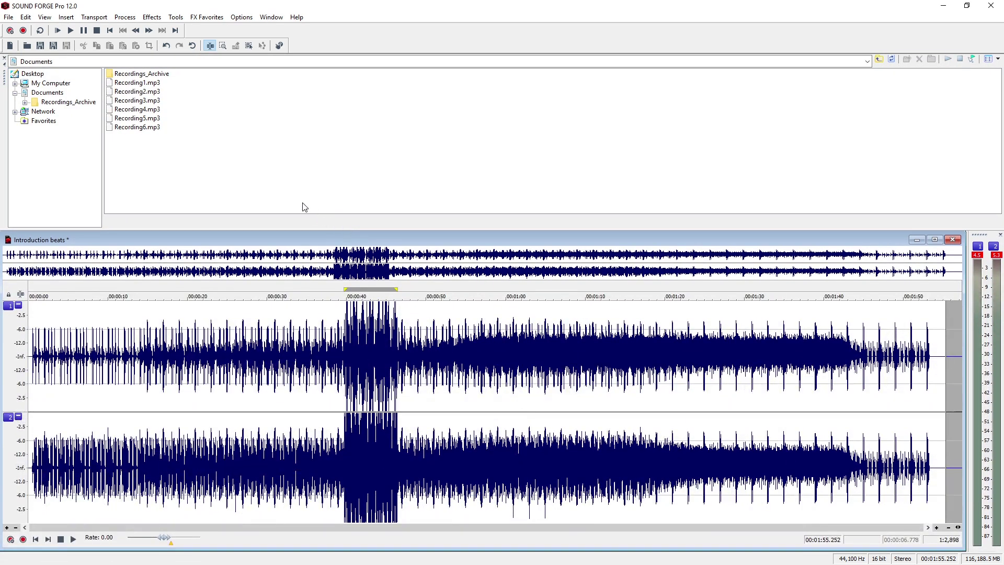
Step: Select Recording4, Recording5 and Recording6.mp3 and drop them past the end of the waveform
left_click(152, 128)
left_click(156, 118, "shift")
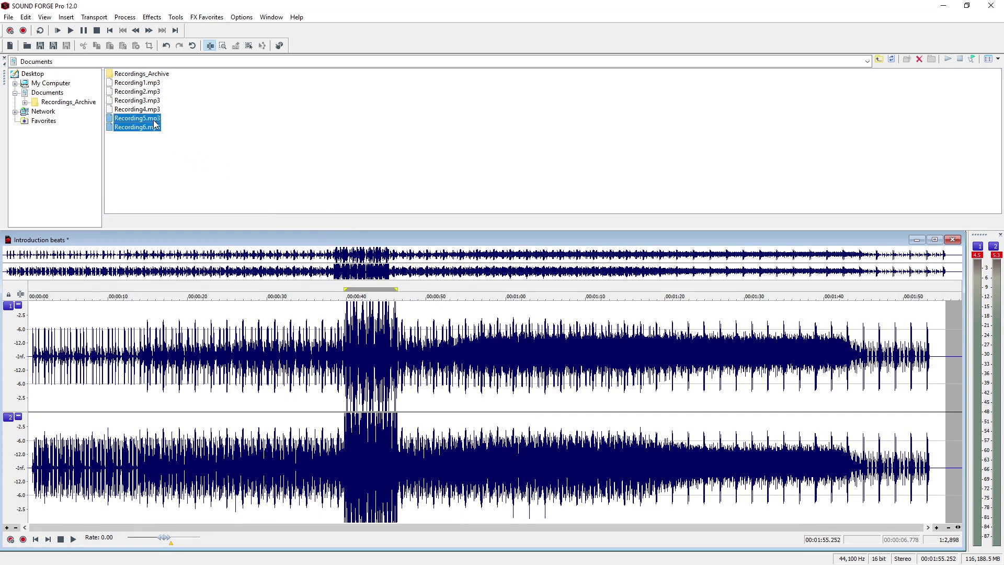
left_click(155, 110, "shift")
left_click_drag(155, 110, 945, 357)
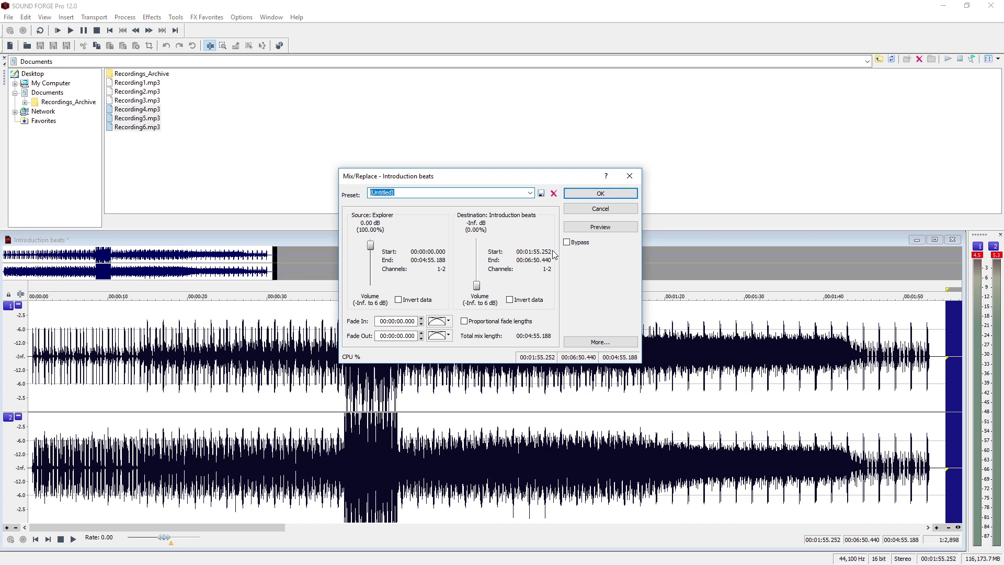
Step: Confirm mixing the recordings in at the end, then split the last event with the Event tool
left_click(595, 193)
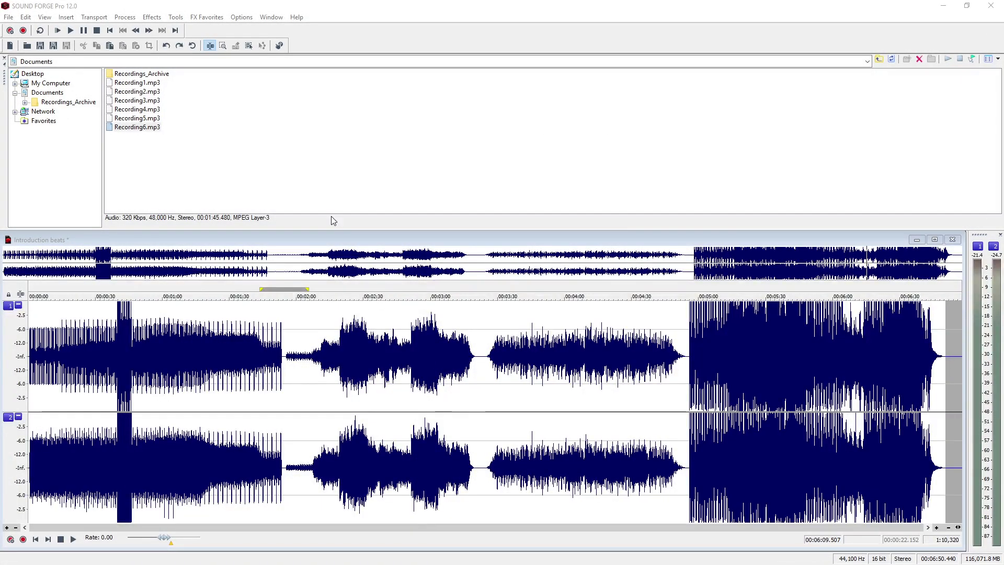
left_click(249, 46)
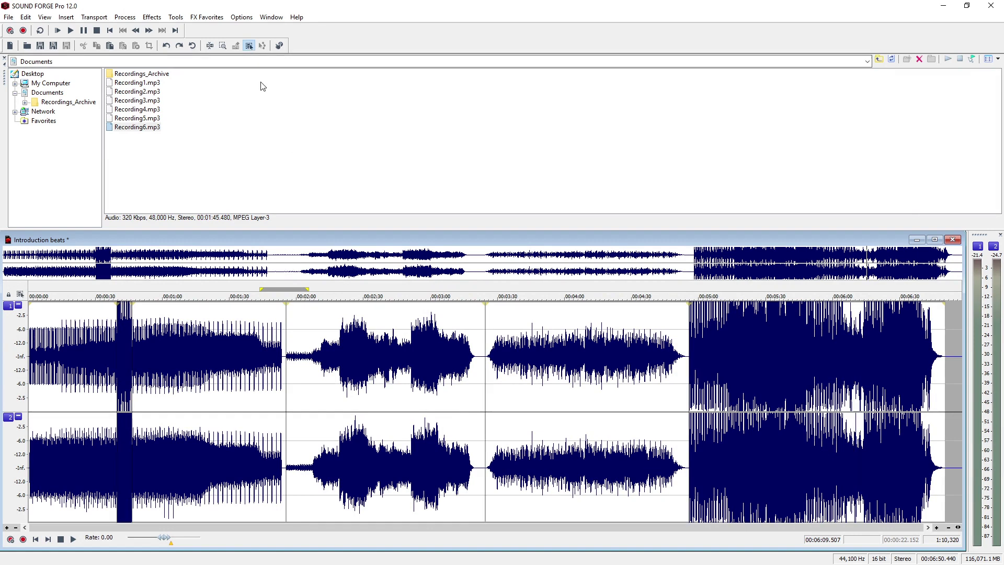
left_click(375, 334)
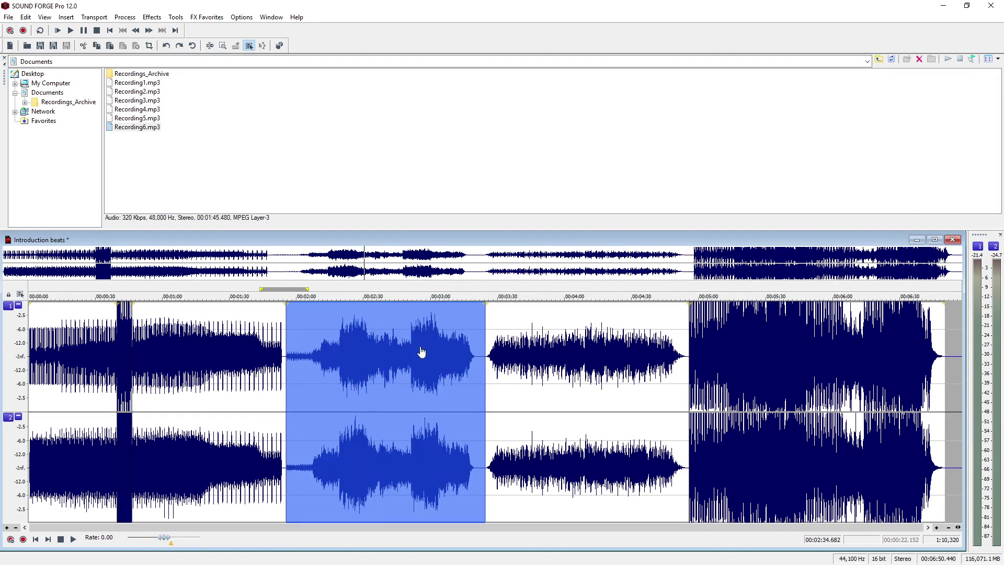
left_click(591, 361)
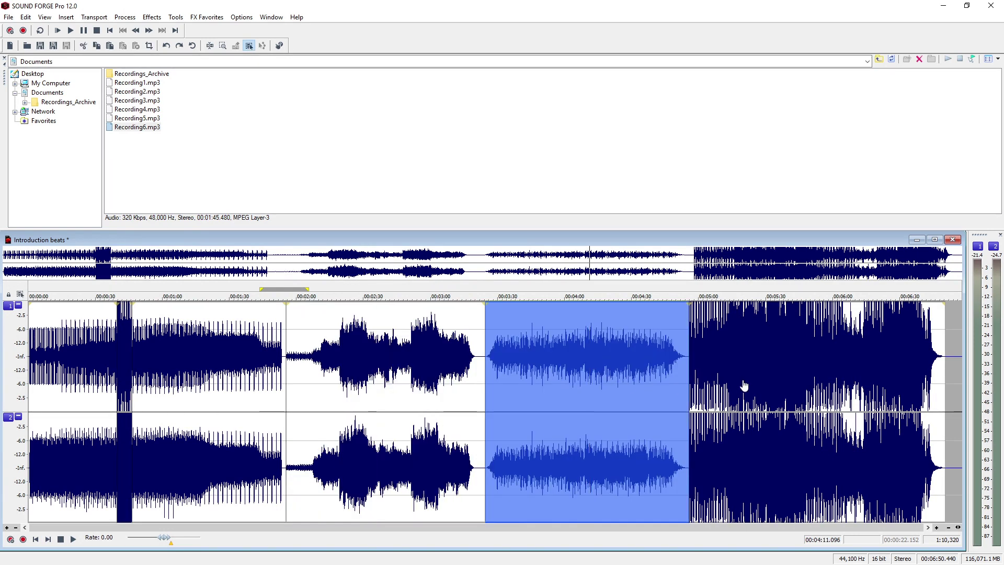
left_click(807, 367)
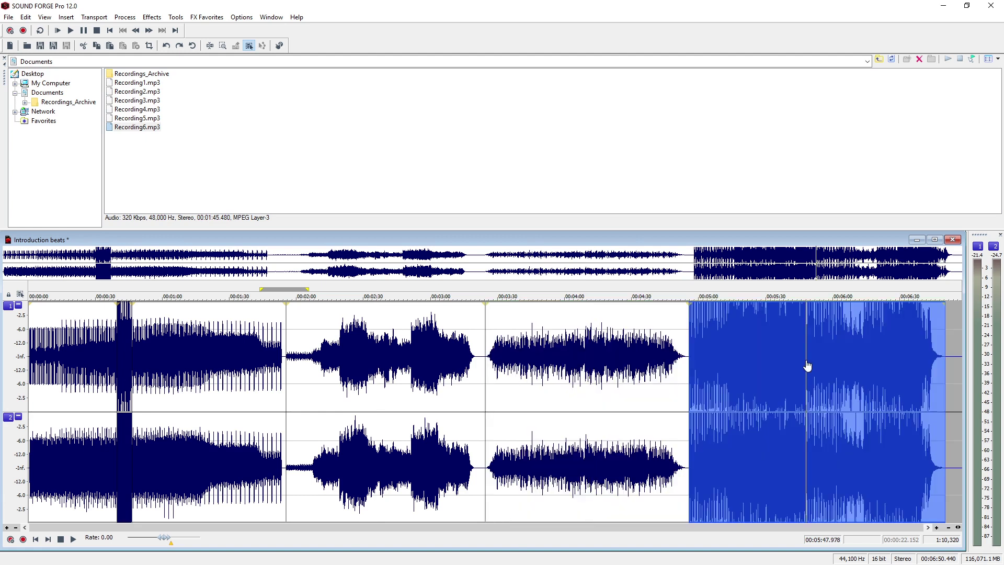
left_click(859, 365)
key("s")
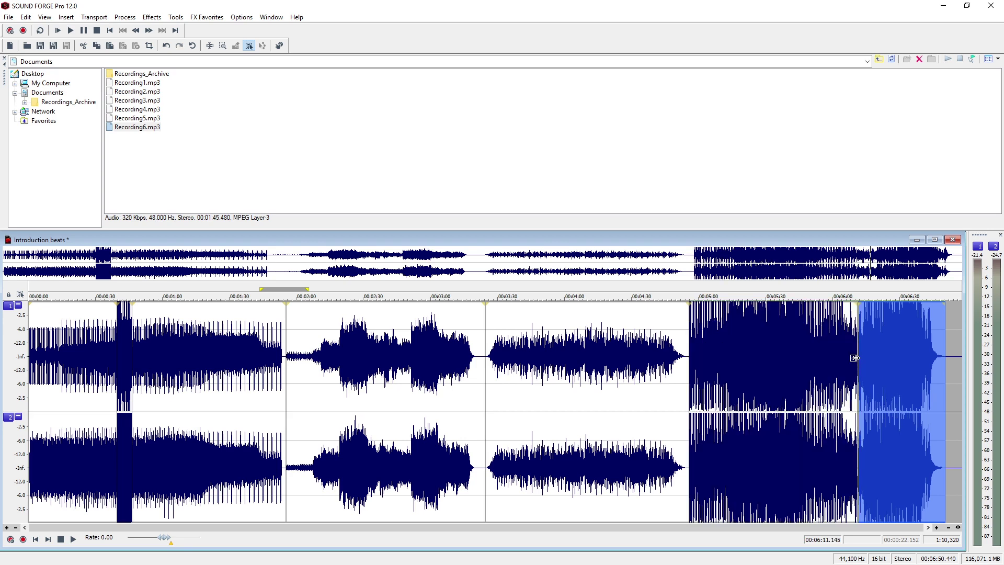
Step: Move the split piece earlier, delete the loud unwanted event, and slide the next song left
left_click(821, 365)
left_click(887, 370)
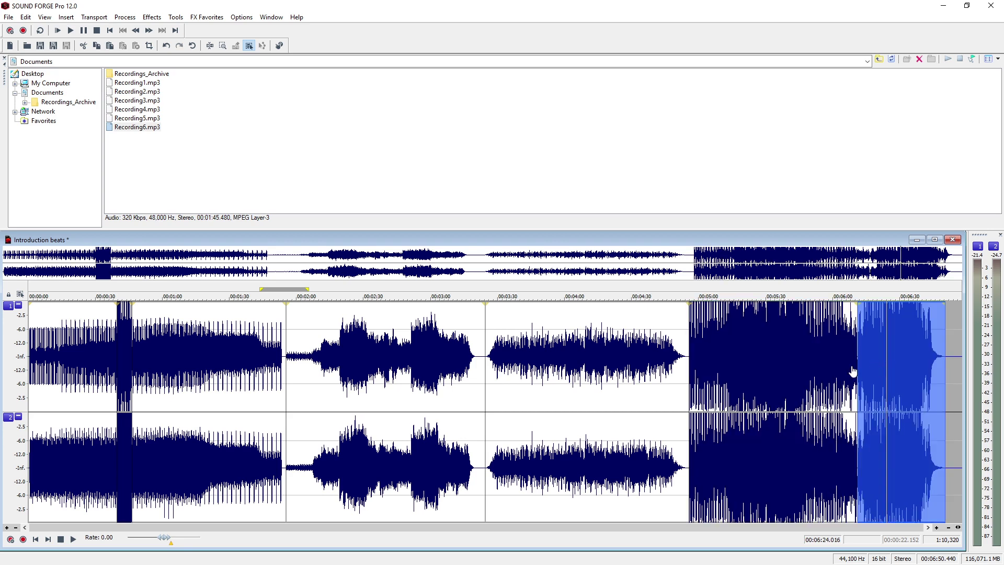
left_click_drag(814, 372, 837, 382)
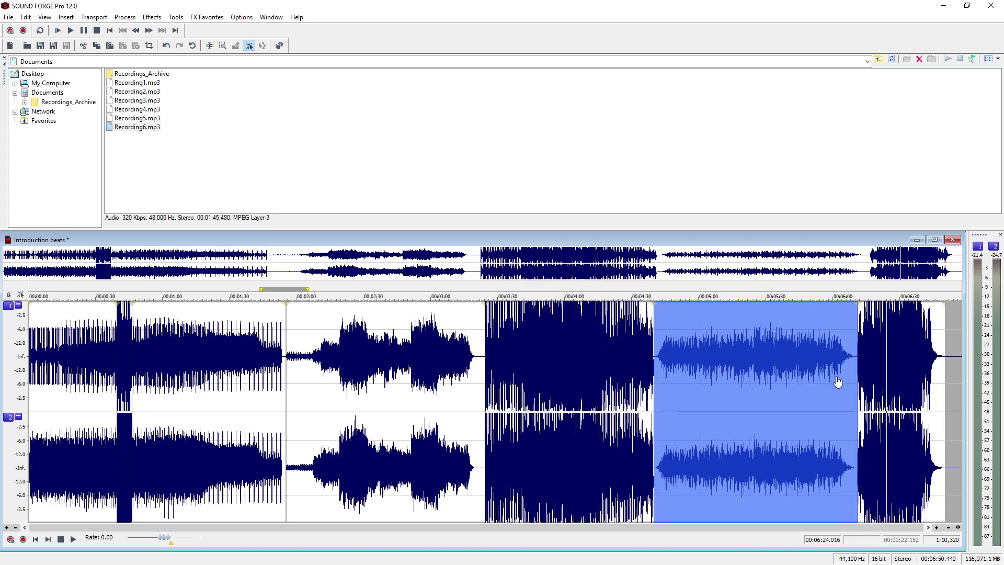
left_click(598, 371)
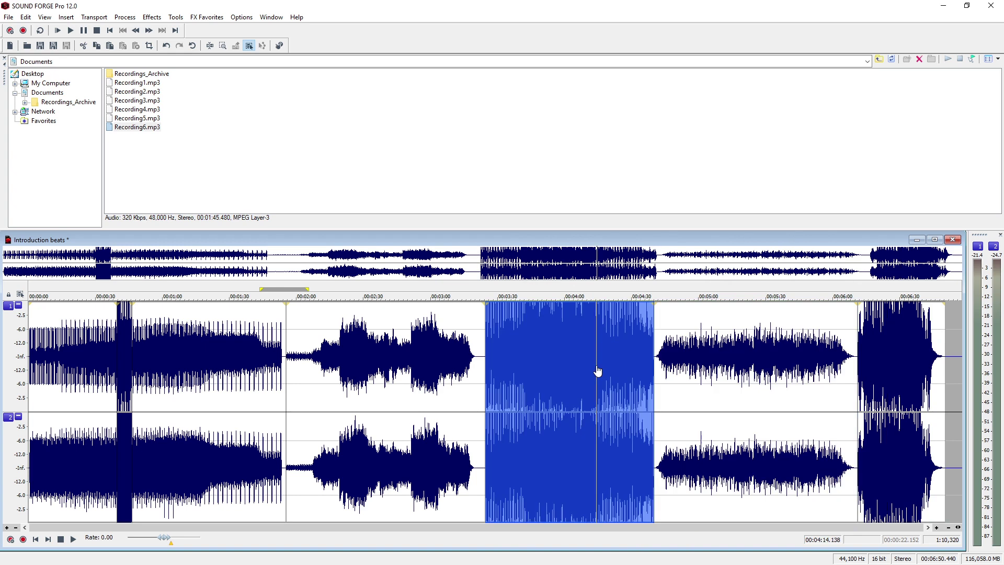
key("Delete")
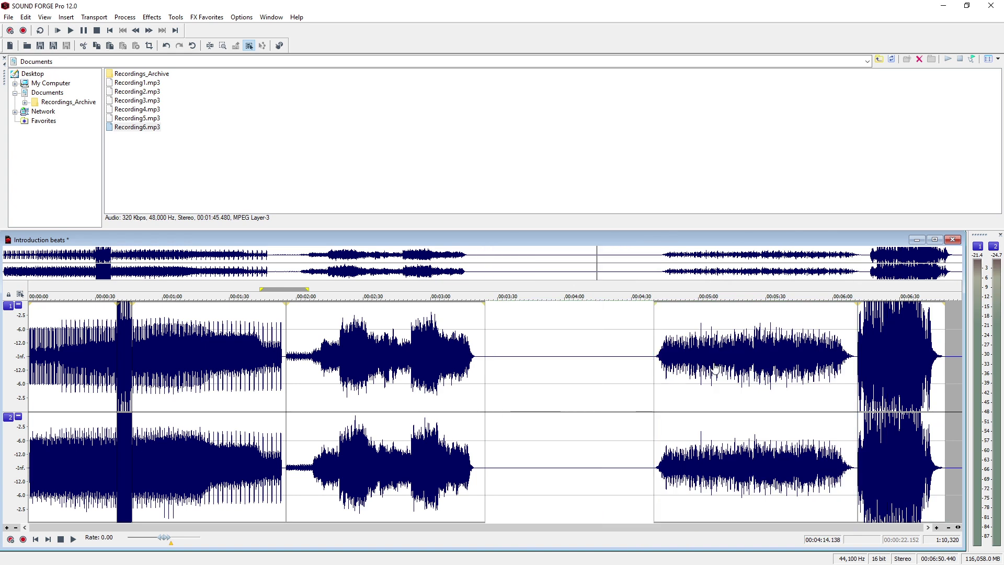
left_click_drag(715, 369, 547, 373)
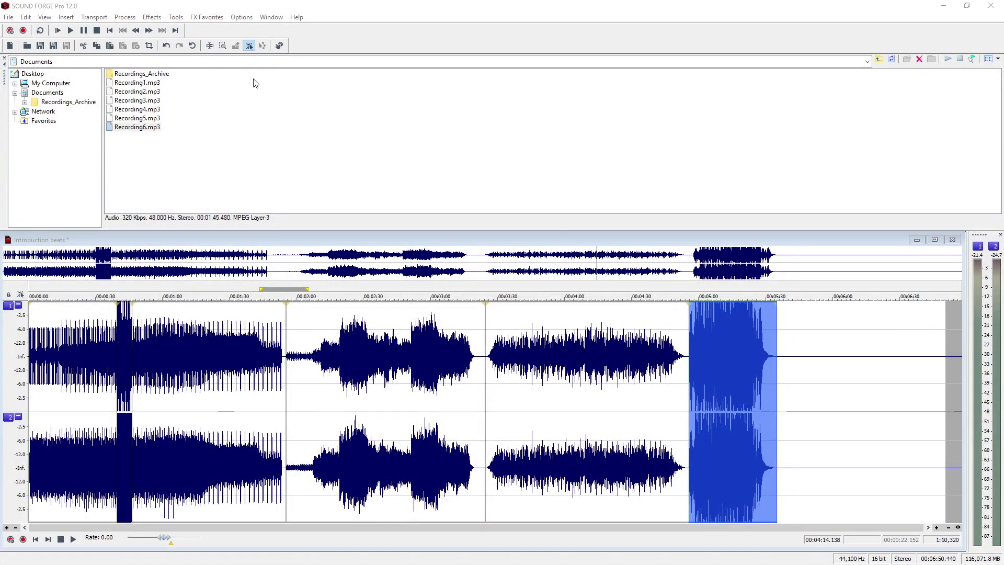
Step: Select the silent gap from 3:19.668 to 3:25.752, snap to zero crossings, and delete it
left_click(209, 46)
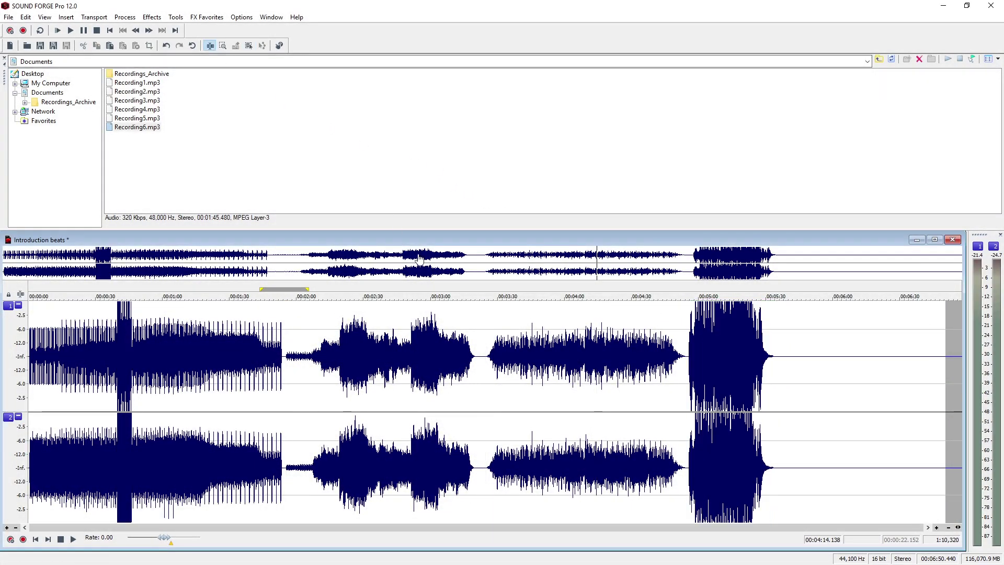
left_click(479, 348)
scroll(479, 347, "up", 5)
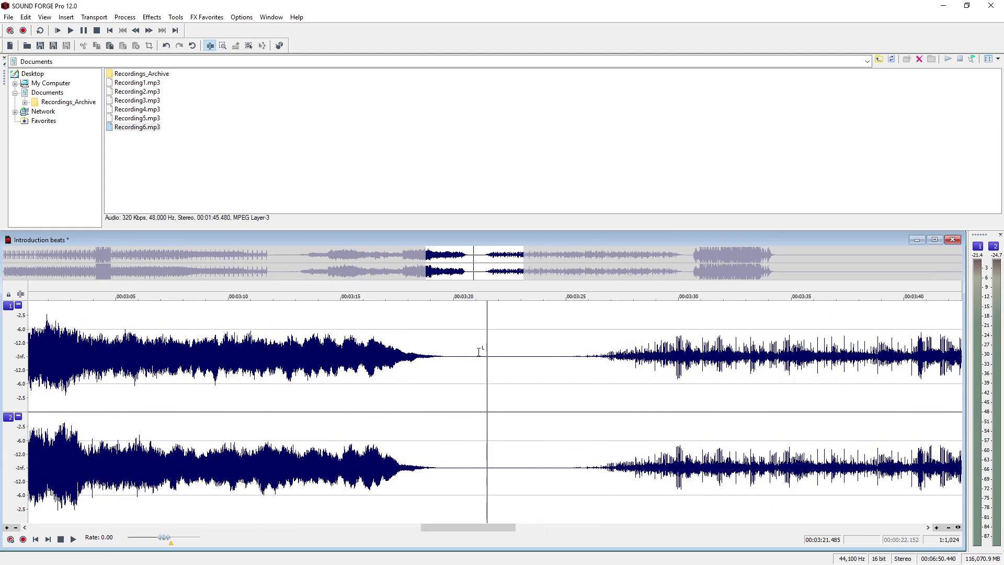
left_click_drag(448, 354, 584, 497)
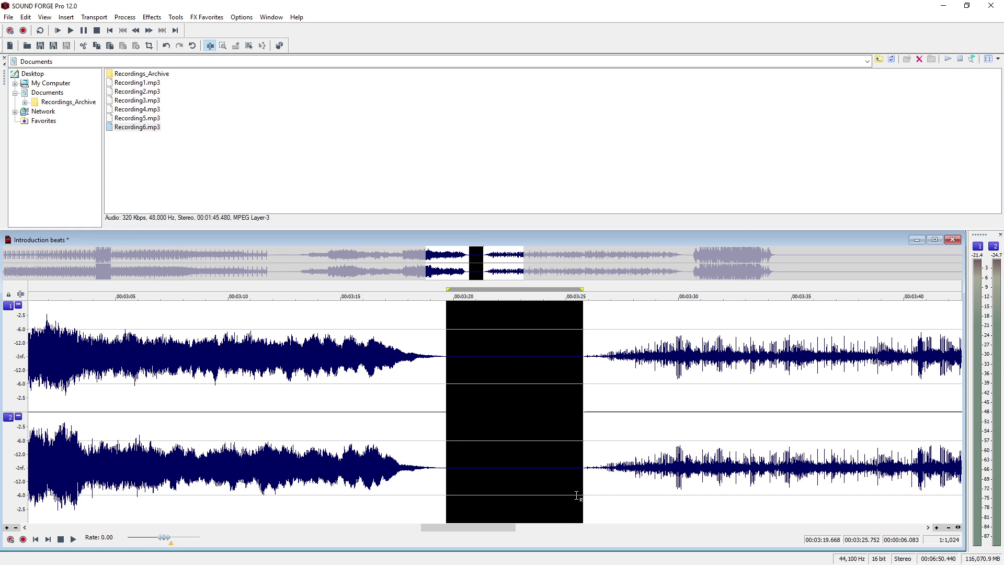
left_click(25, 17)
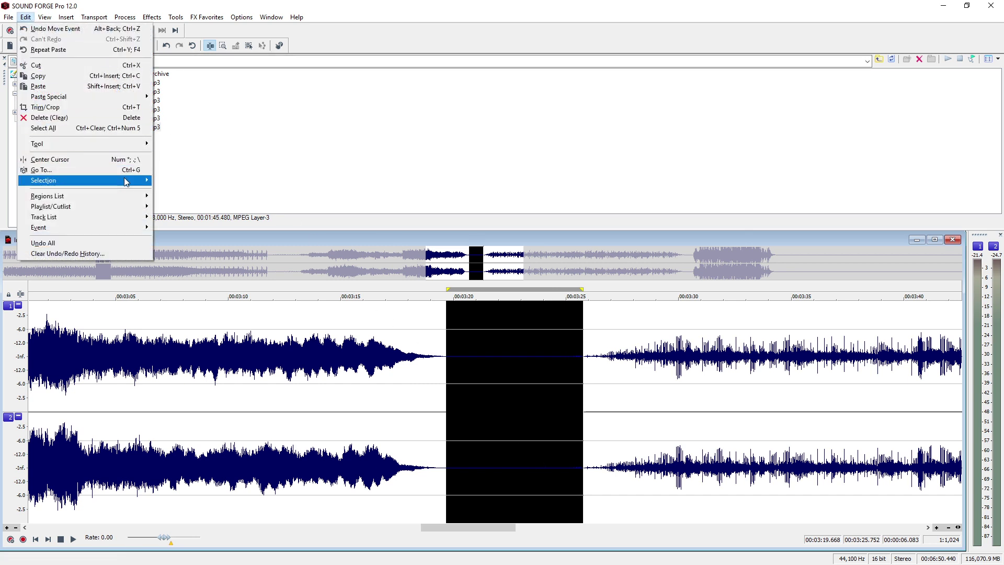
mouse_move(126, 181)
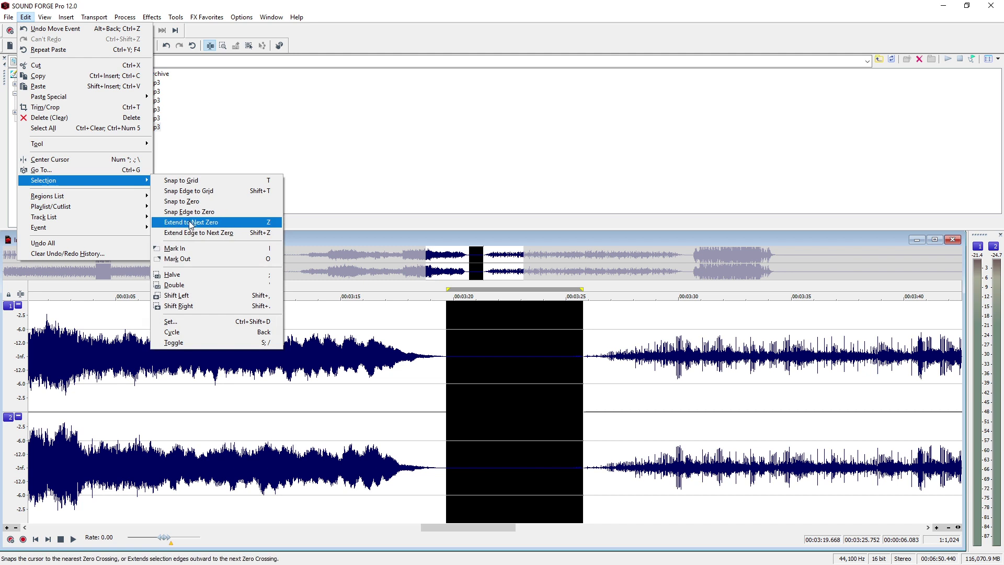
left_click(190, 223)
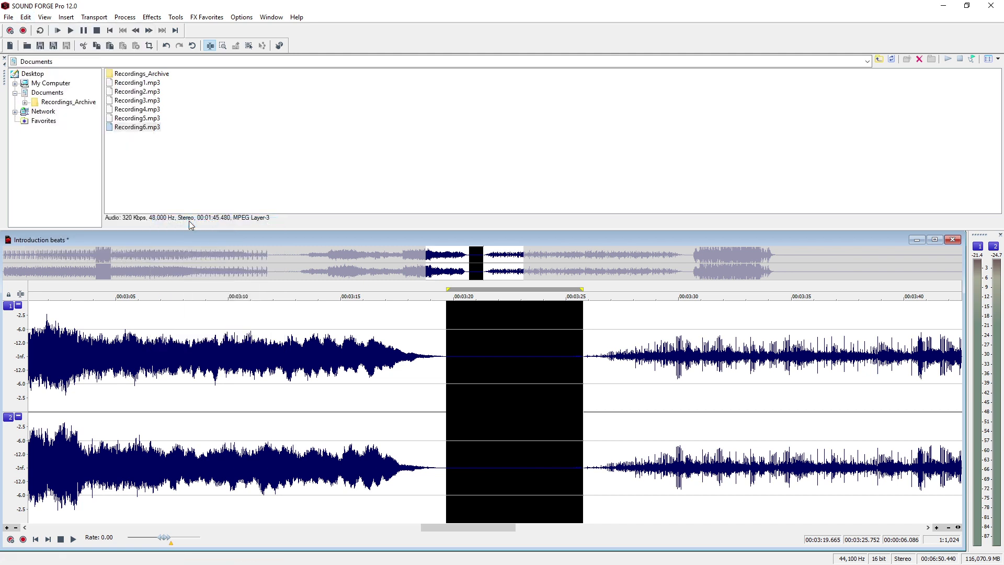
key("Delete")
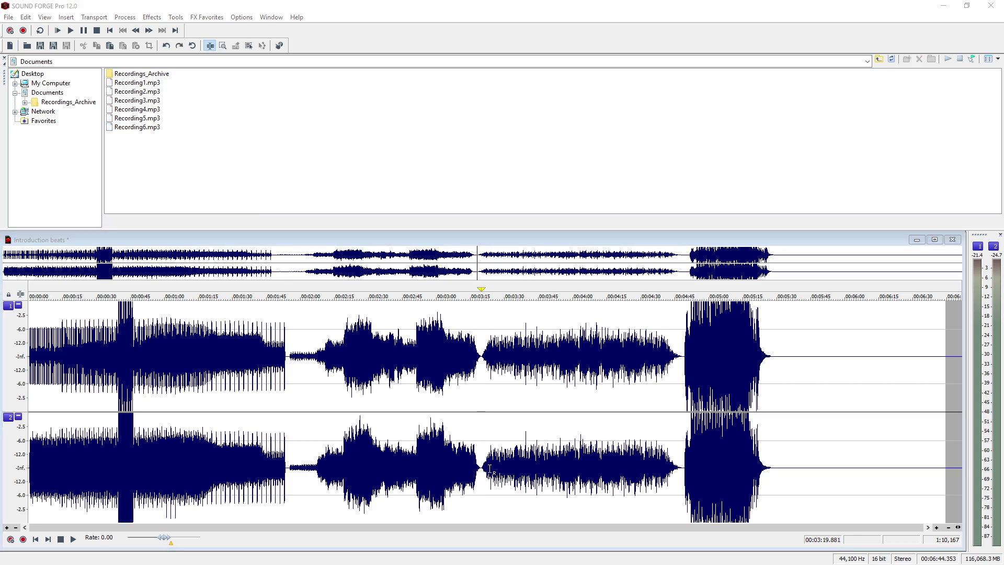
Step: Insert a CD track marker for each of the four joined songs
left_click(249, 45)
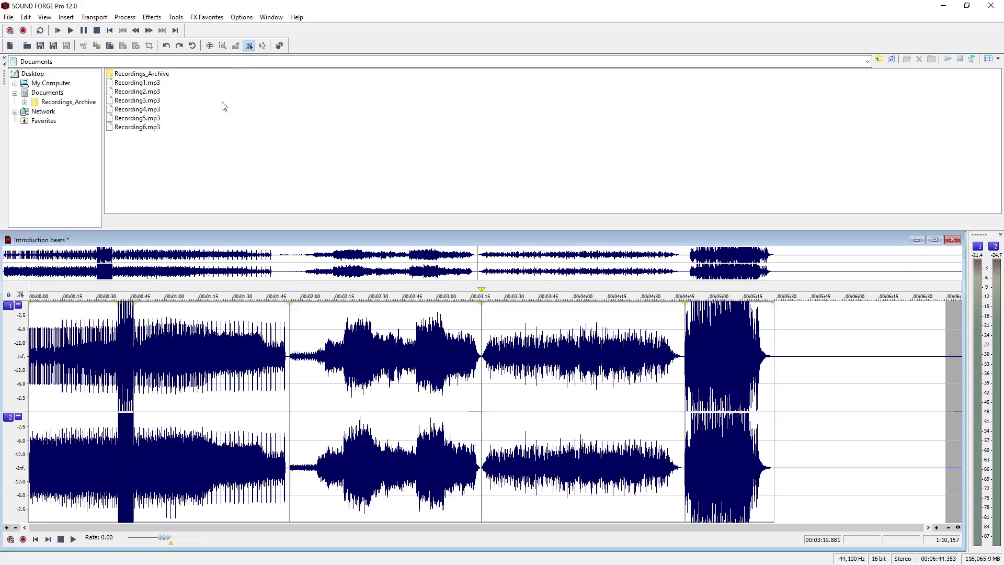
double_click(104, 342)
left_click(177, 352, "shift")
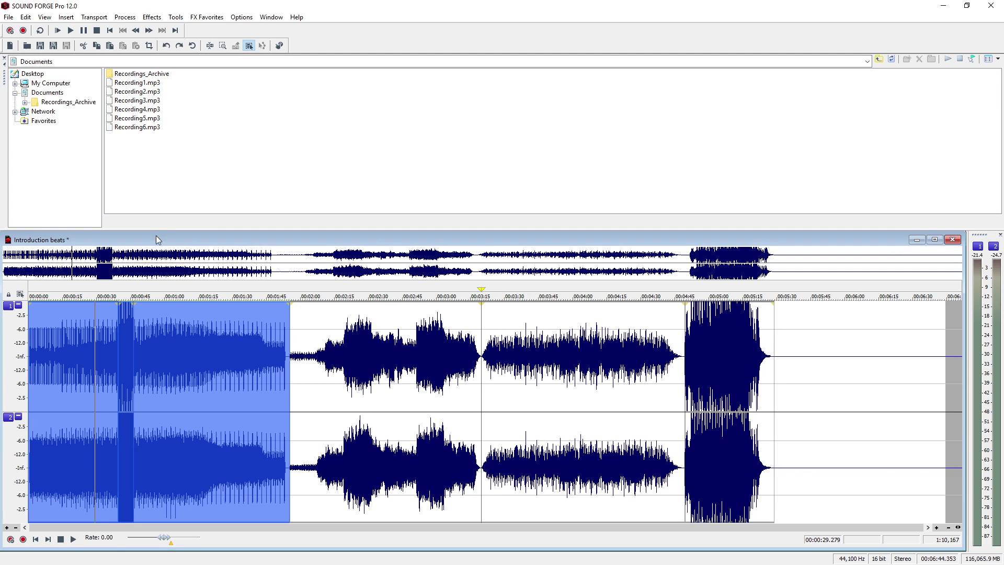
left_click(25, 17)
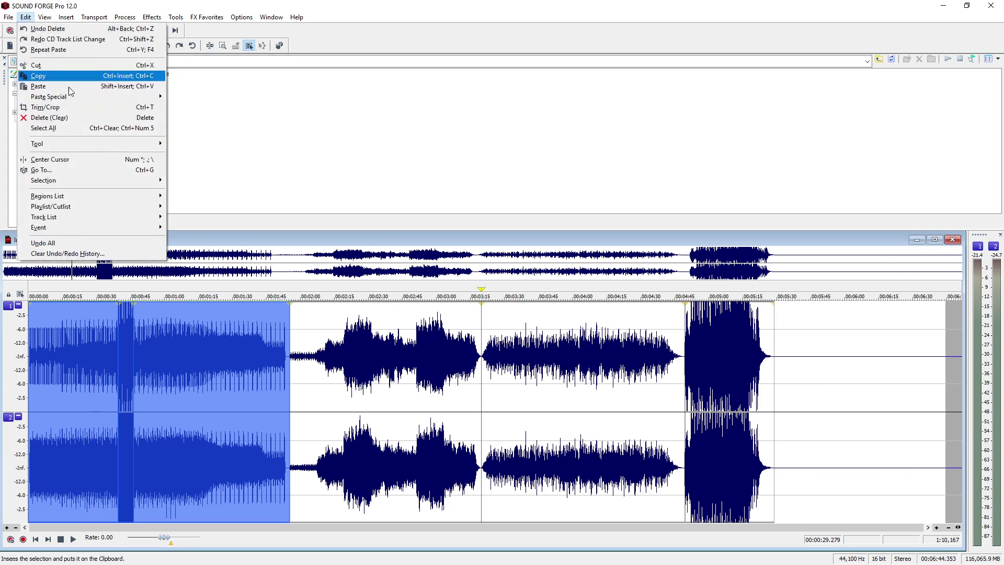
mouse_move(104, 217)
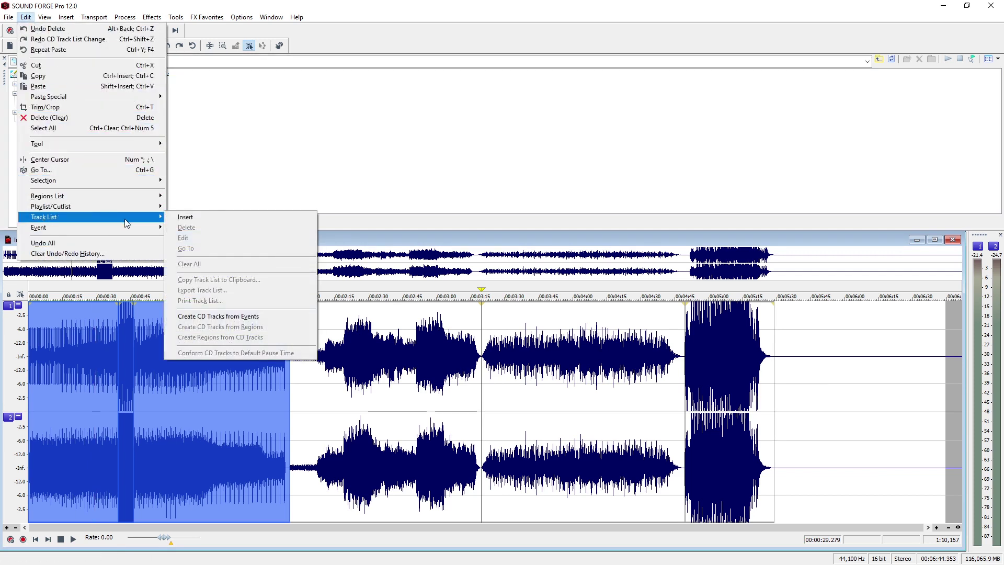
left_click(177, 217)
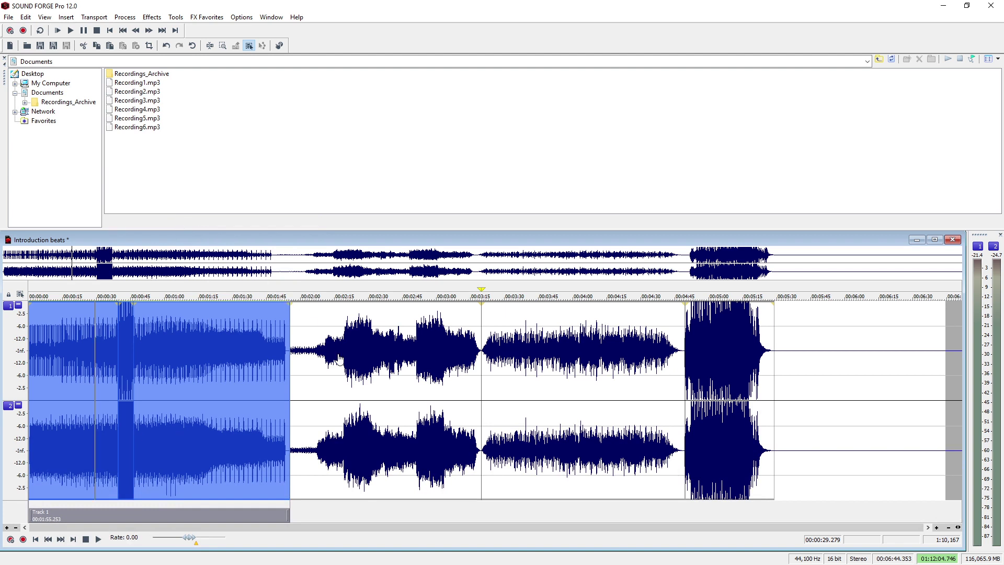
double_click(339, 359)
double_click(530, 367)
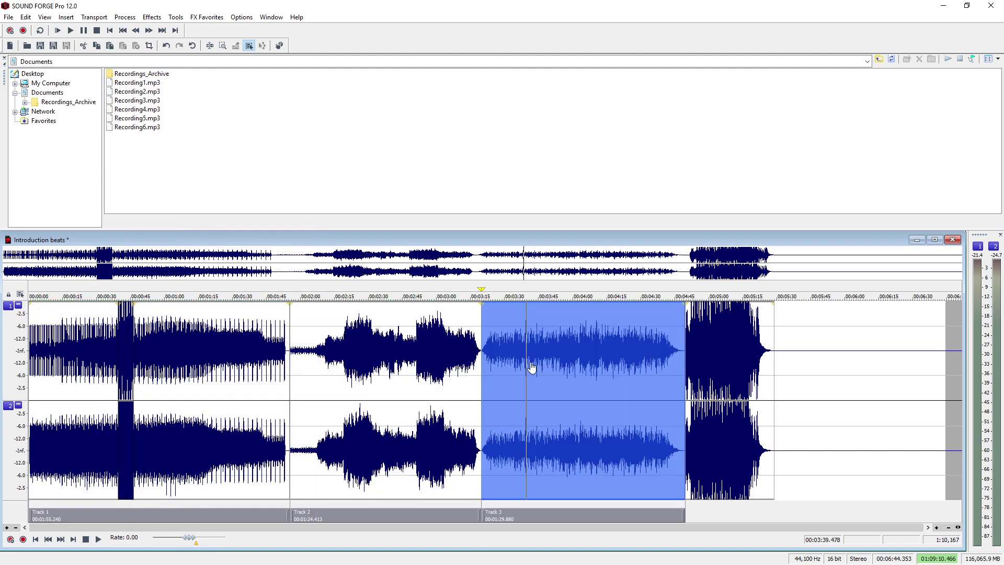
double_click(701, 360)
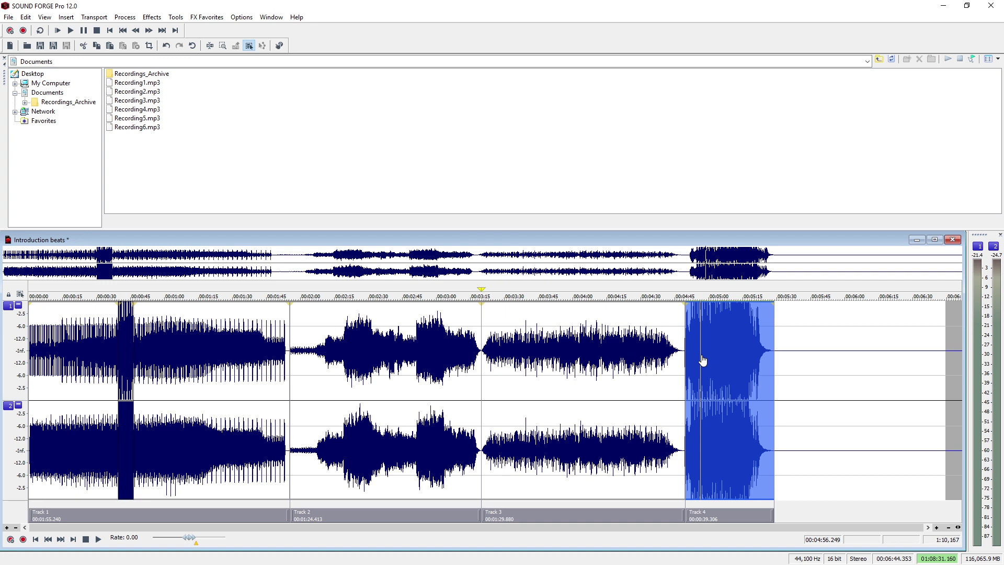
Step: Rename the Track 1 and Track 2 markers to 'Song 1' and 'Song 2'
left_click(167, 516)
right_click(172, 517)
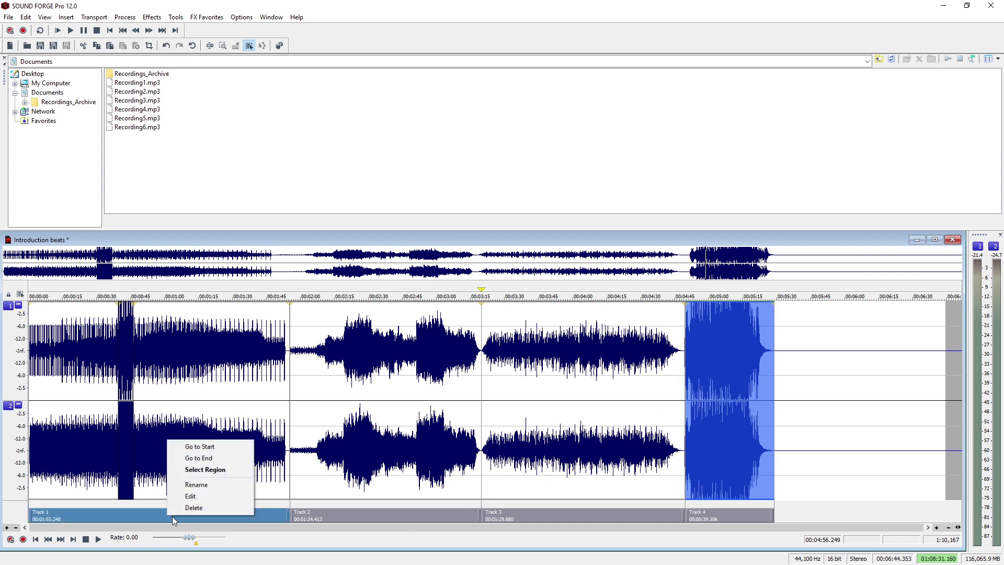
left_click(193, 482)
type("Song 1")
left_click(319, 510)
right_click(319, 510)
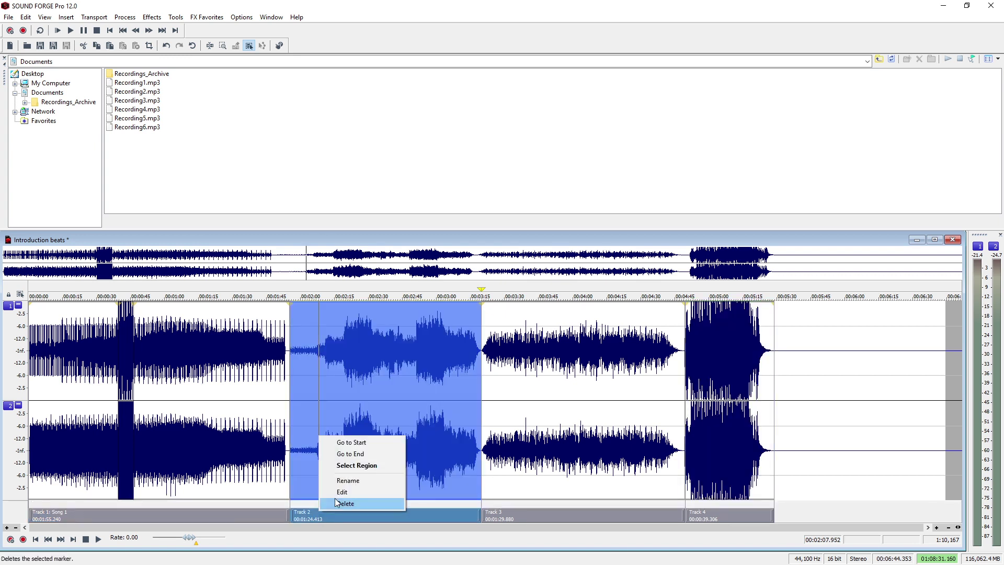
left_click(339, 480)
type("Song 2")
Step: Rename the Track 3 and Track 4 markers to 'Song 3' and 'Song 4'
left_click(506, 510)
right_click(506, 509)
left_click(538, 478)
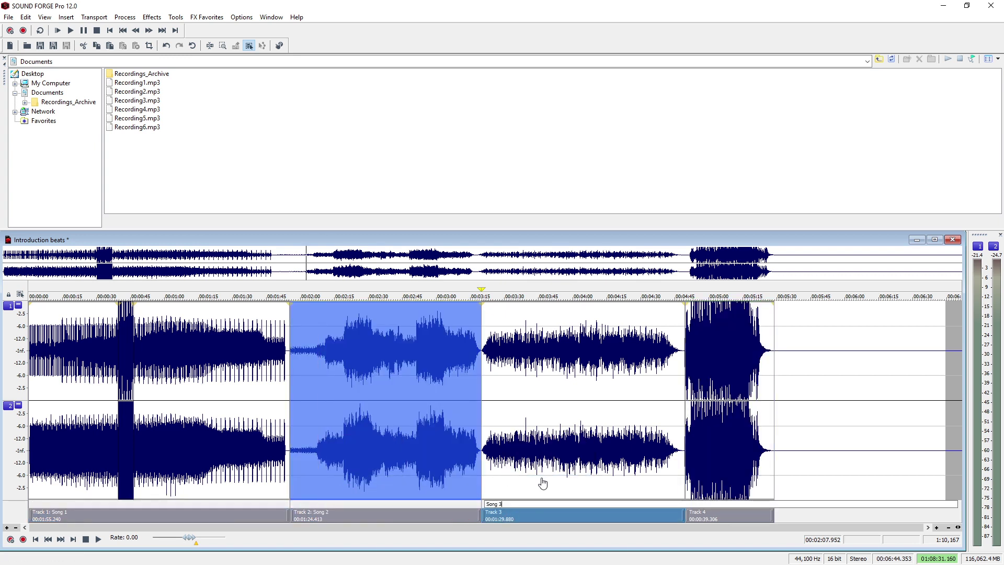
type("Song 3")
left_click(707, 517)
right_click(707, 517)
left_click(735, 482)
type("So")
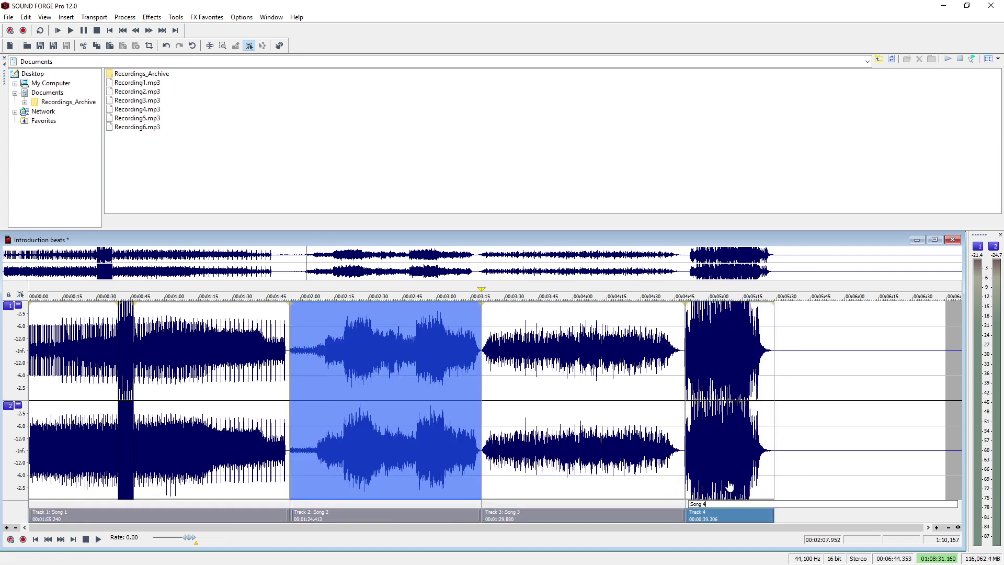
left_click(176, 17)
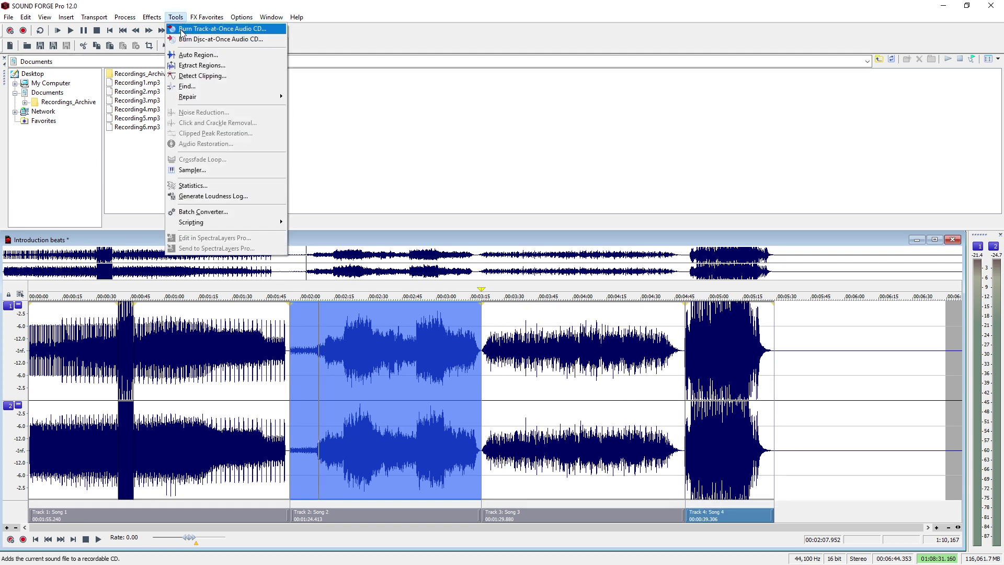
left_click(183, 40)
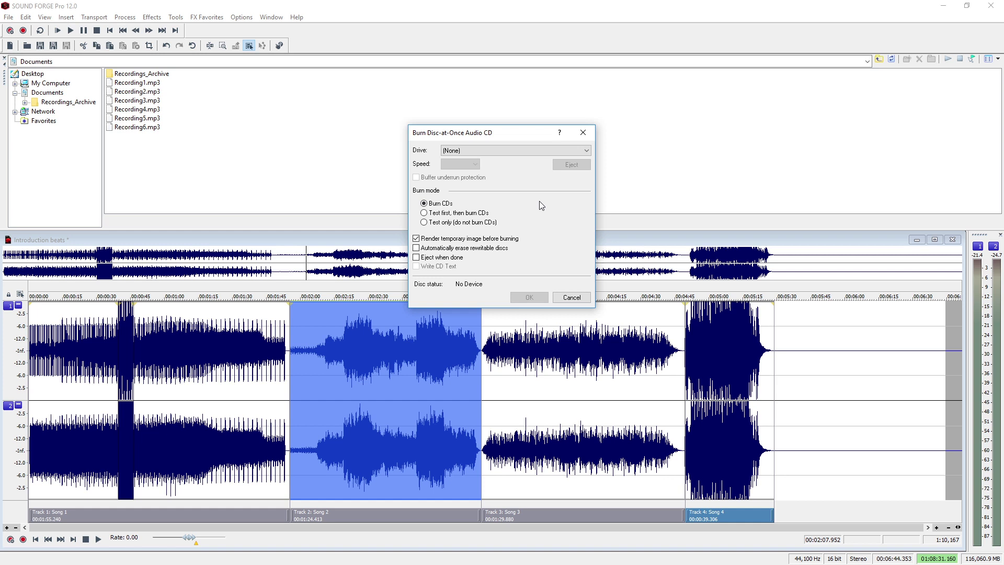
left_click(583, 134)
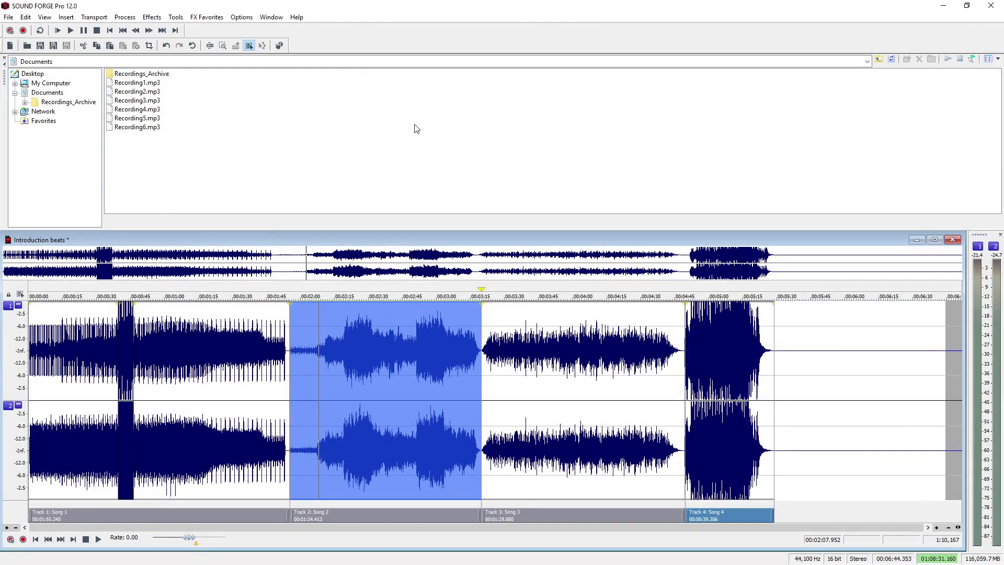
Step: Save as MP3 Audio named 'Recording_CD' in Documents, accepting the MP3 notice
left_click(8, 18)
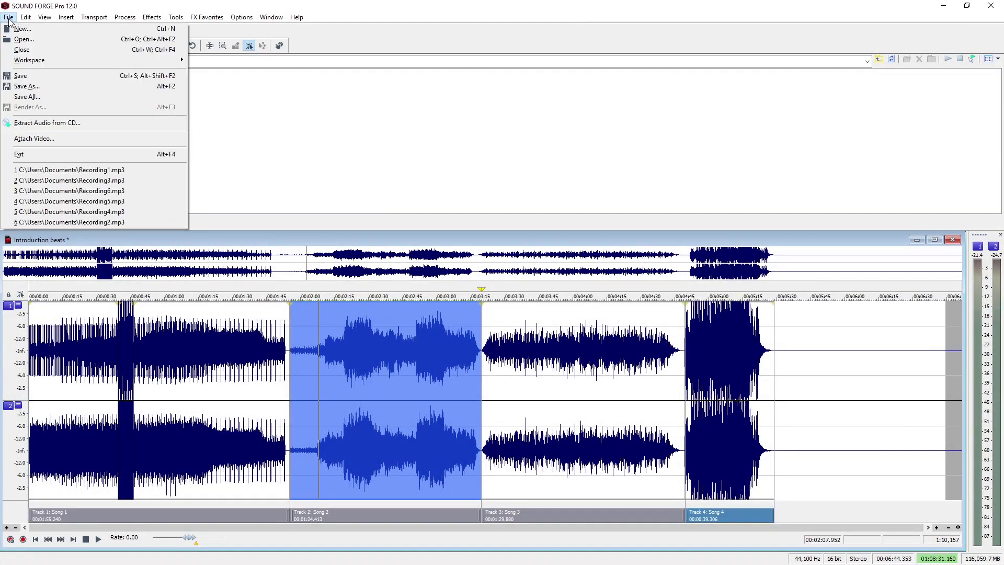
left_click(40, 86)
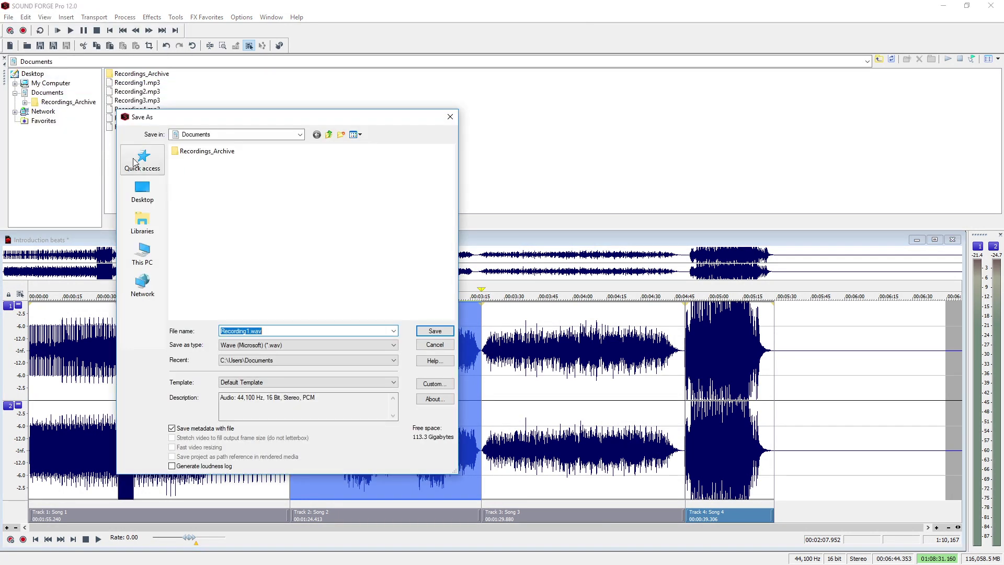
left_click(395, 345)
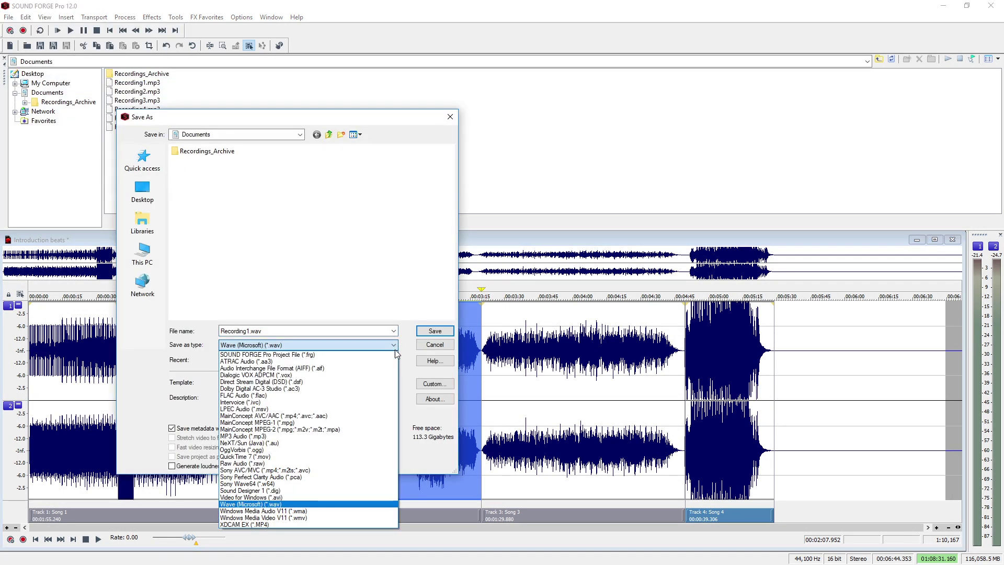
left_click(309, 435)
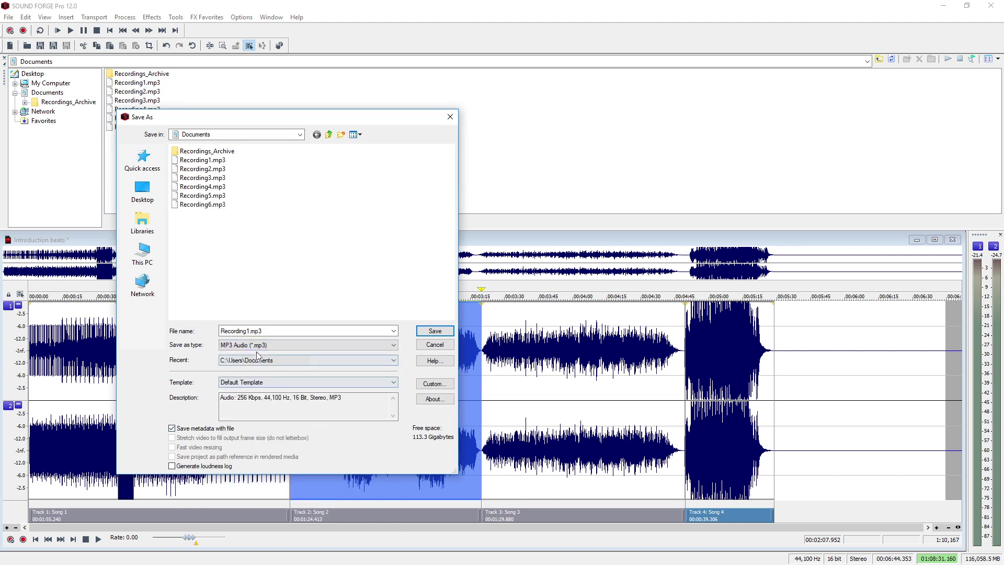
double_click(257, 331)
type("Recording_CD")
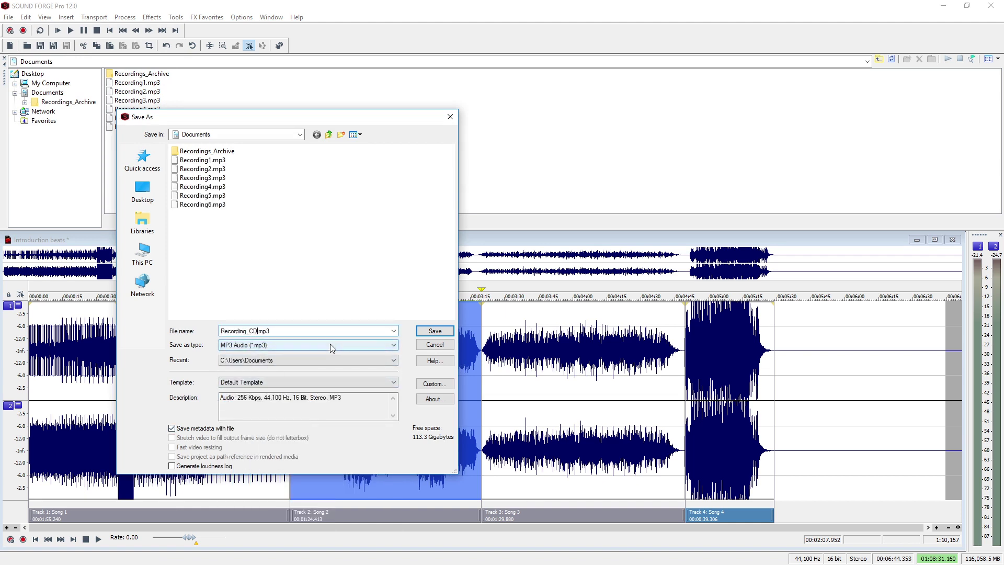
left_click(428, 332)
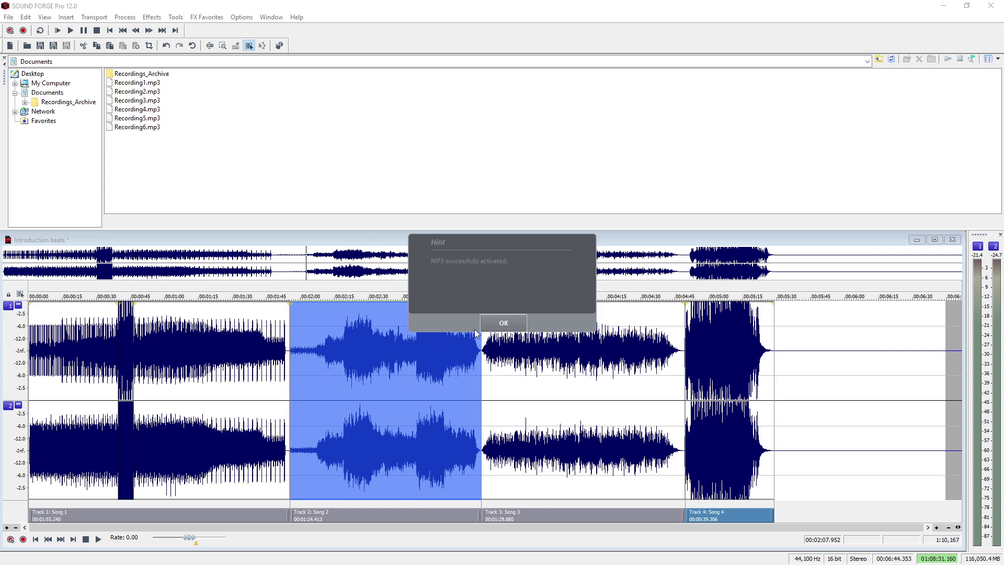
left_click(491, 323)
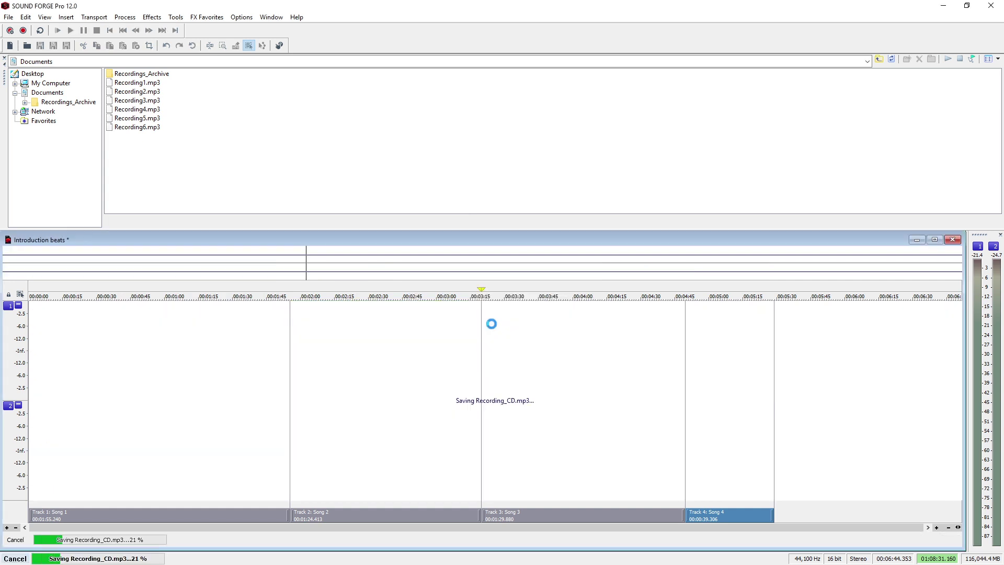